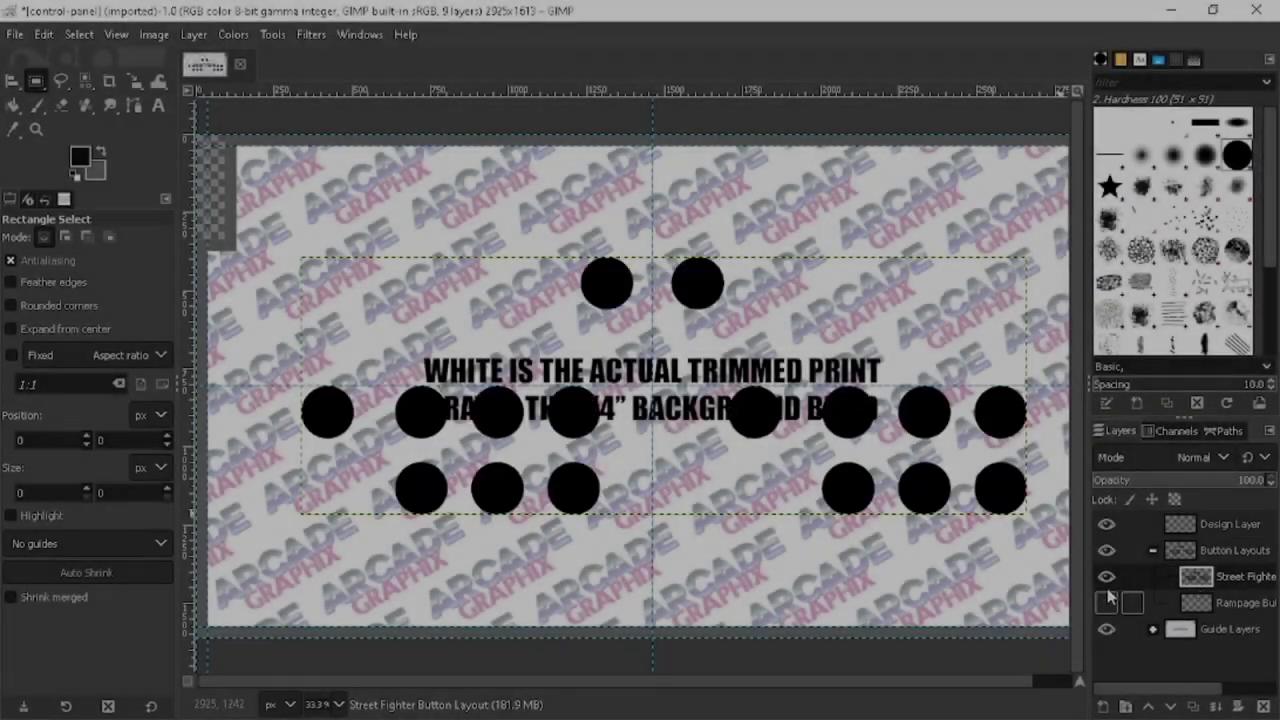
Hide the template's guide layers, collapse Button Layouts and select the Design Layer.
scroll(1108, 597, "down", 3)
left_click(1105, 654)
left_click(1107, 654)
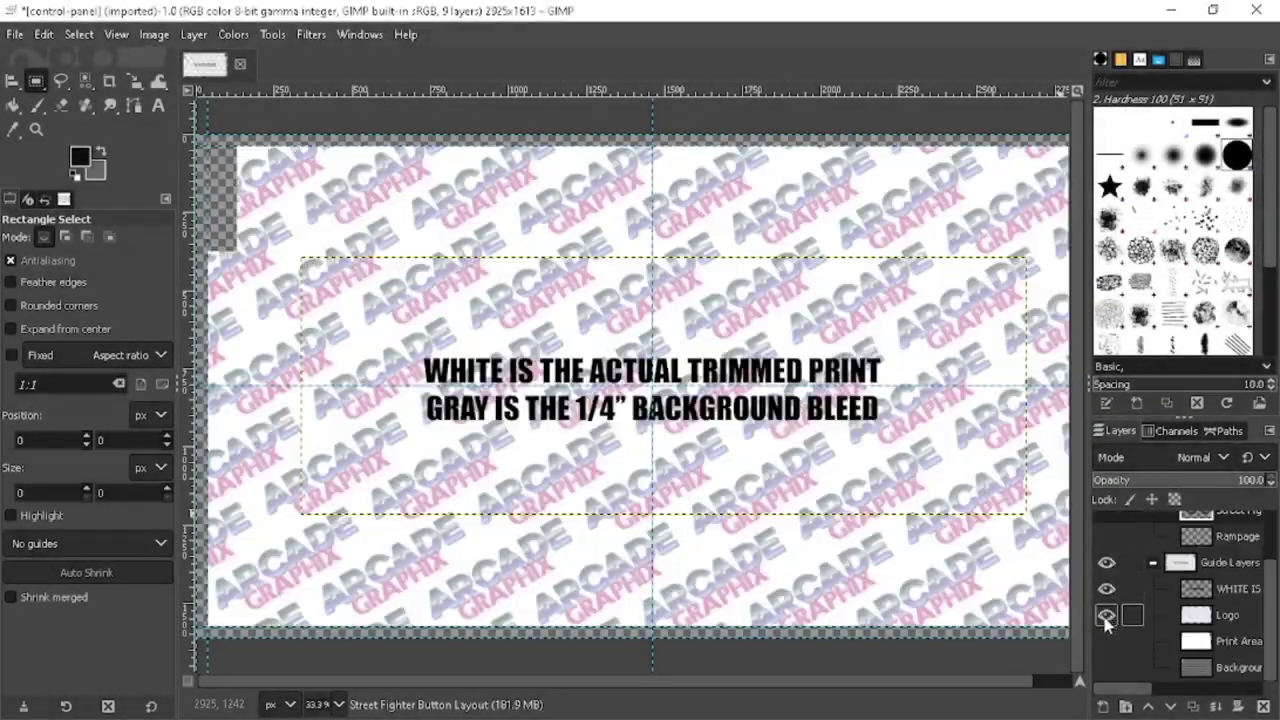
left_click(1107, 668)
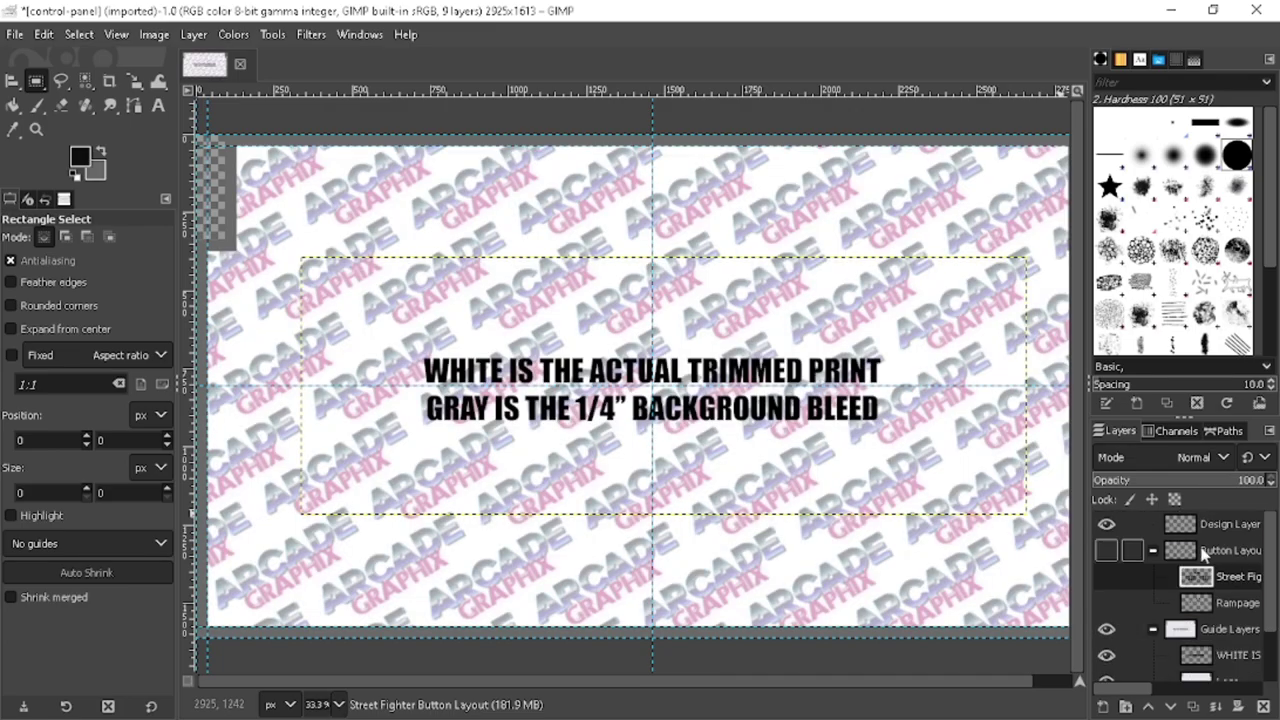
left_click(1220, 524)
left_click(116, 34)
left_click(429, 214)
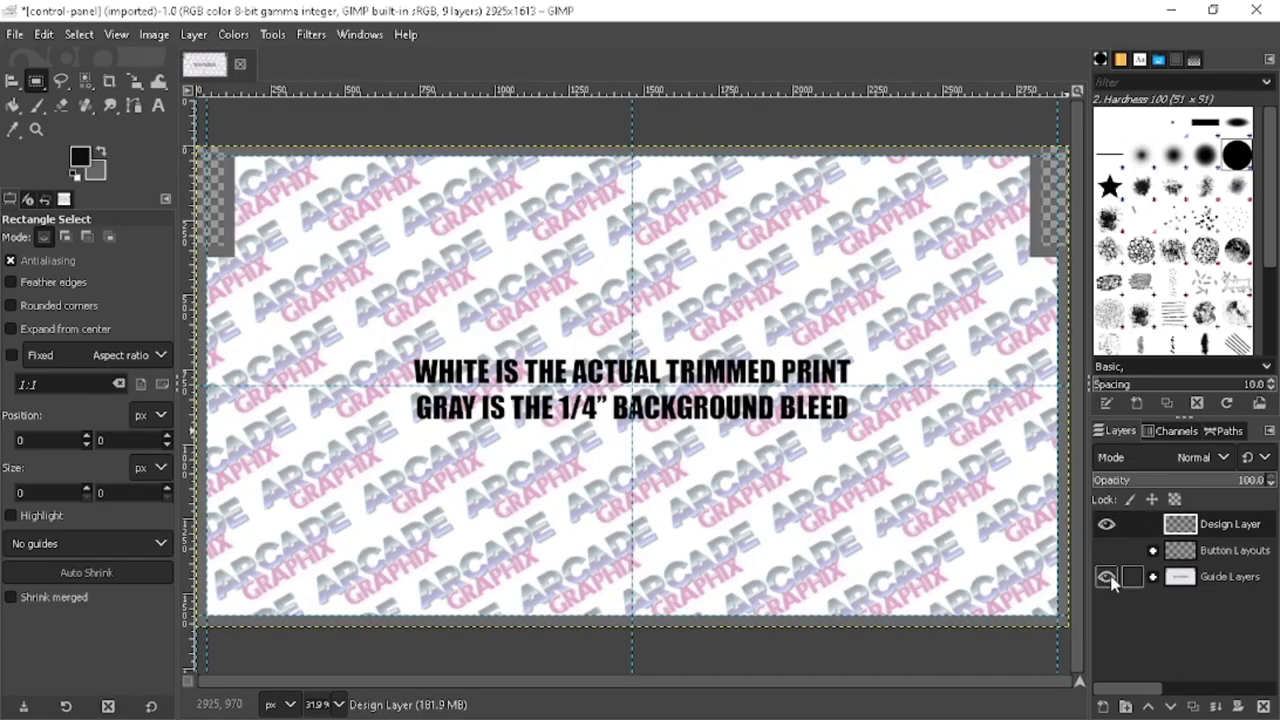
Fill the Design Layer with solid black and select the panel shape by colour.
key("shift+b")
left_click(366, 271)
left_click(79, 34)
left_click(108, 151)
left_click(614, 229)
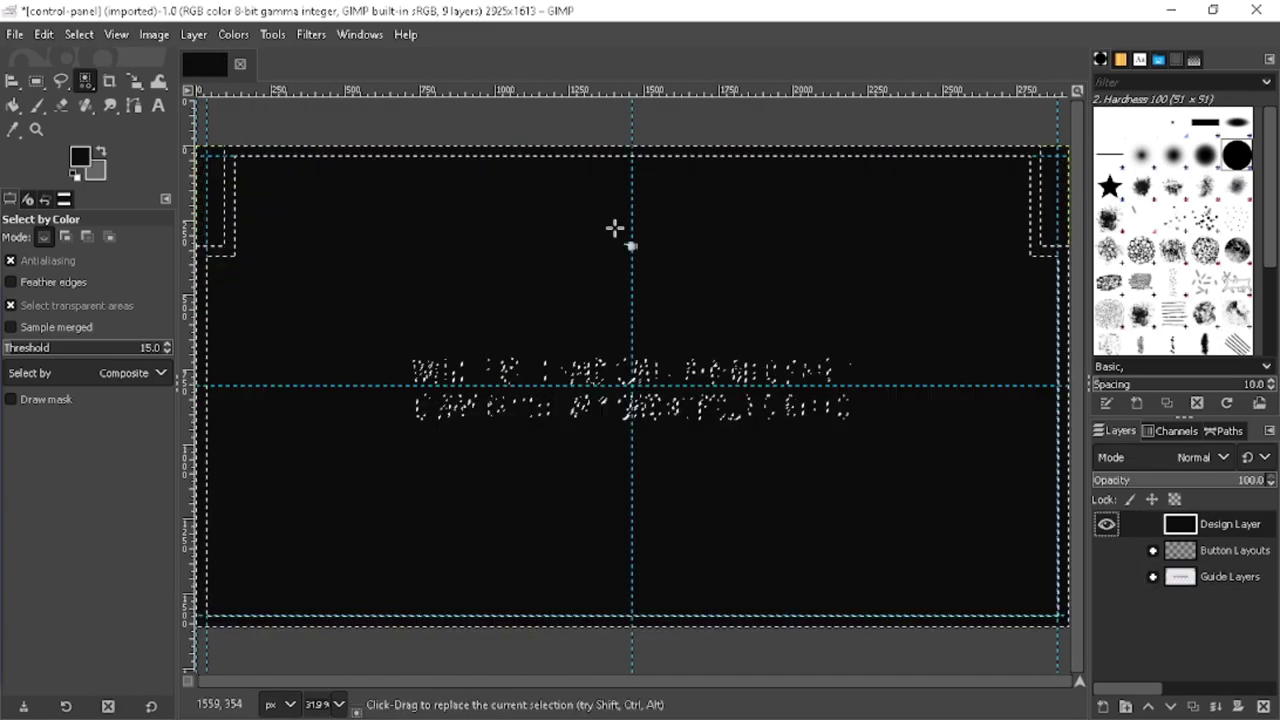
Copy the black panel shape and paste it as a new image.
key("ctrl+c")
left_click(116, 34)
key("ctrl+shift+v")
left_click(60, 106)
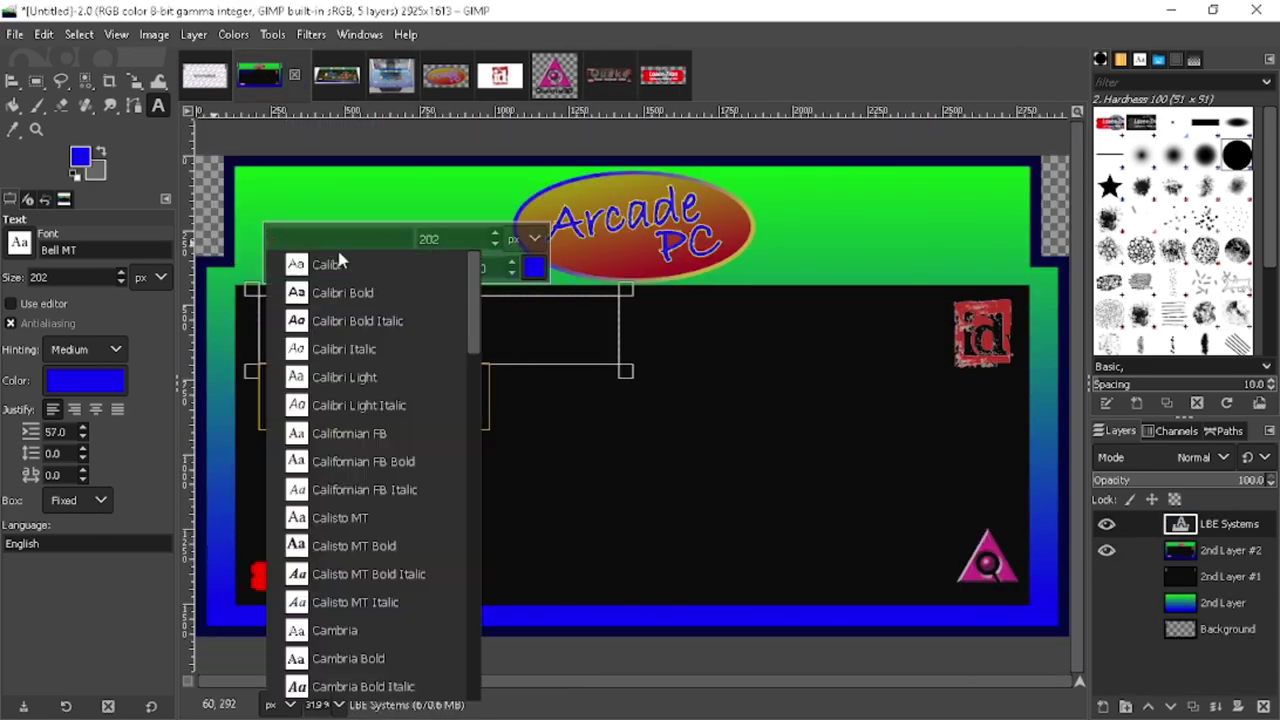
Select the photo's button panel area, scale the pasted copy, and check its layer visibility.
left_click(1245, 527)
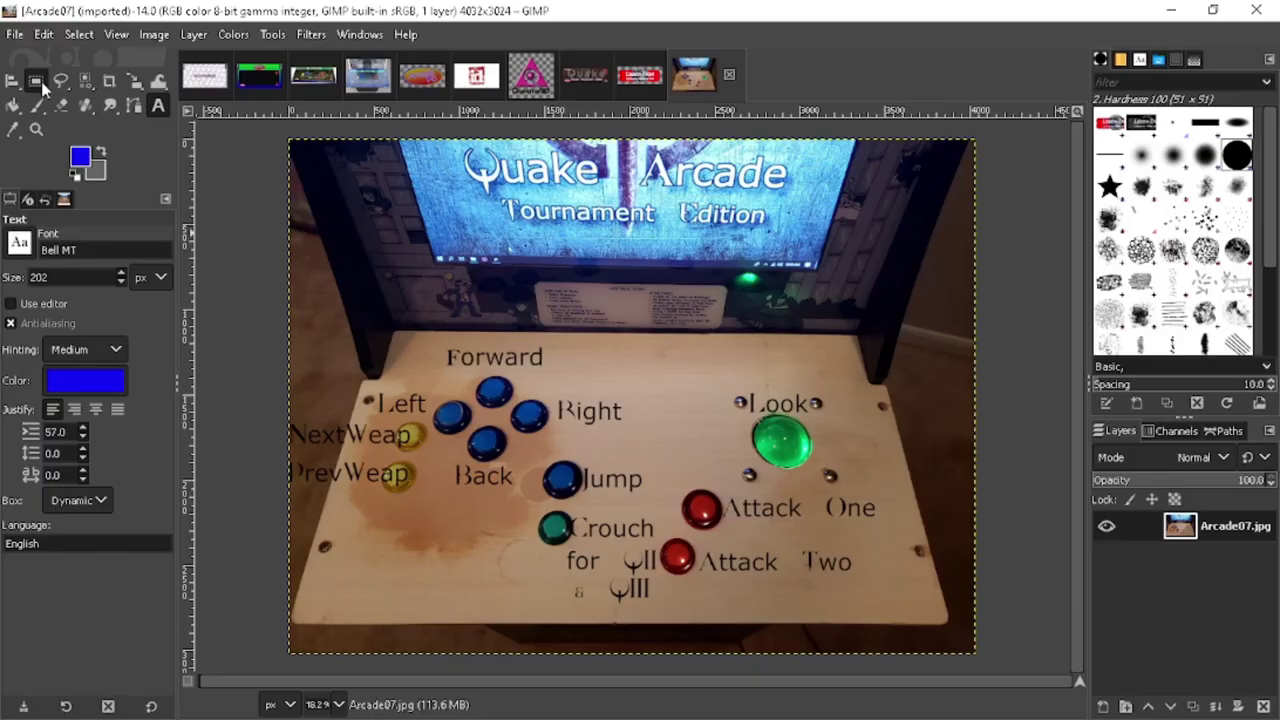
left_click(35, 80)
left_click_drag(288, 330, 962, 626)
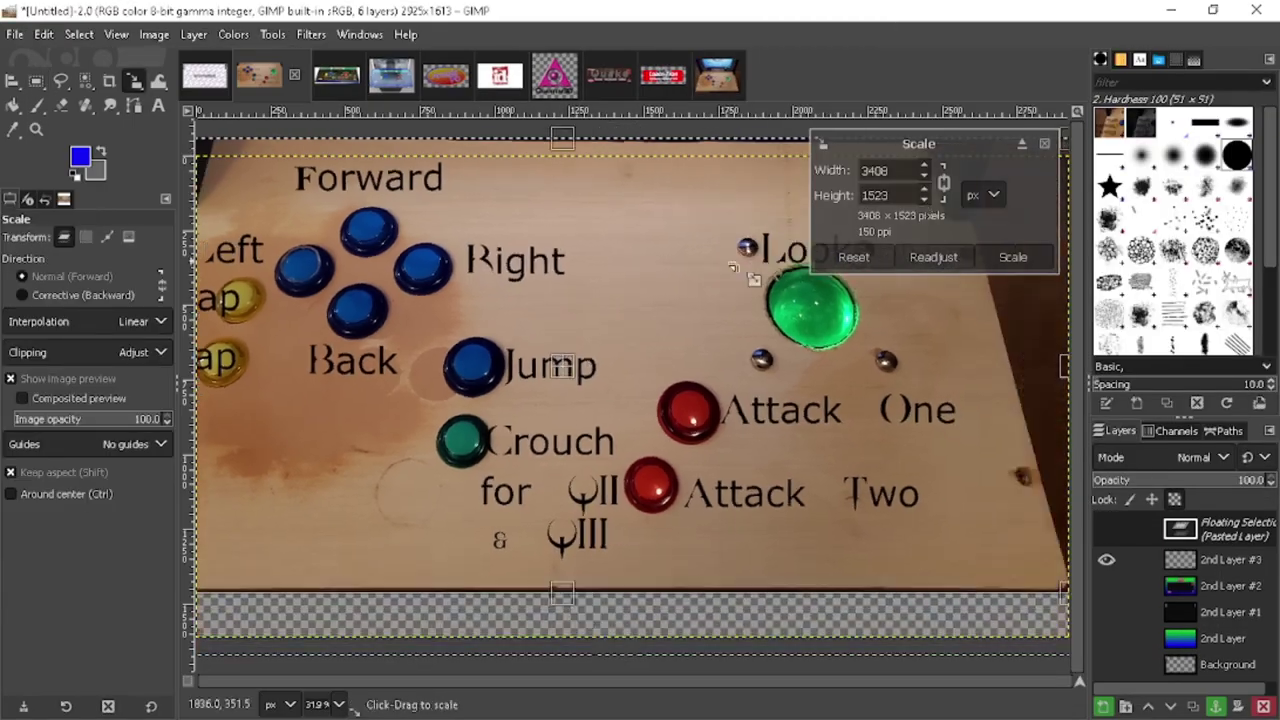
left_click(1006, 257)
left_click(1106, 530)
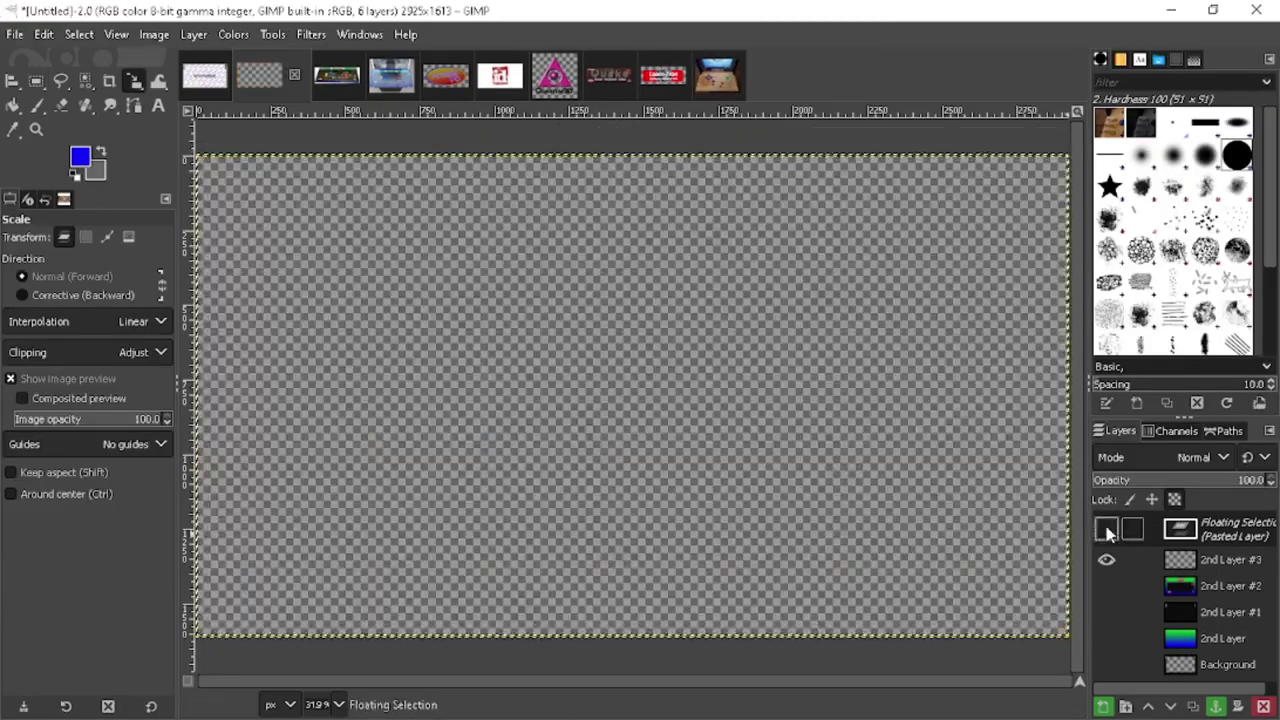
left_click(1106, 530)
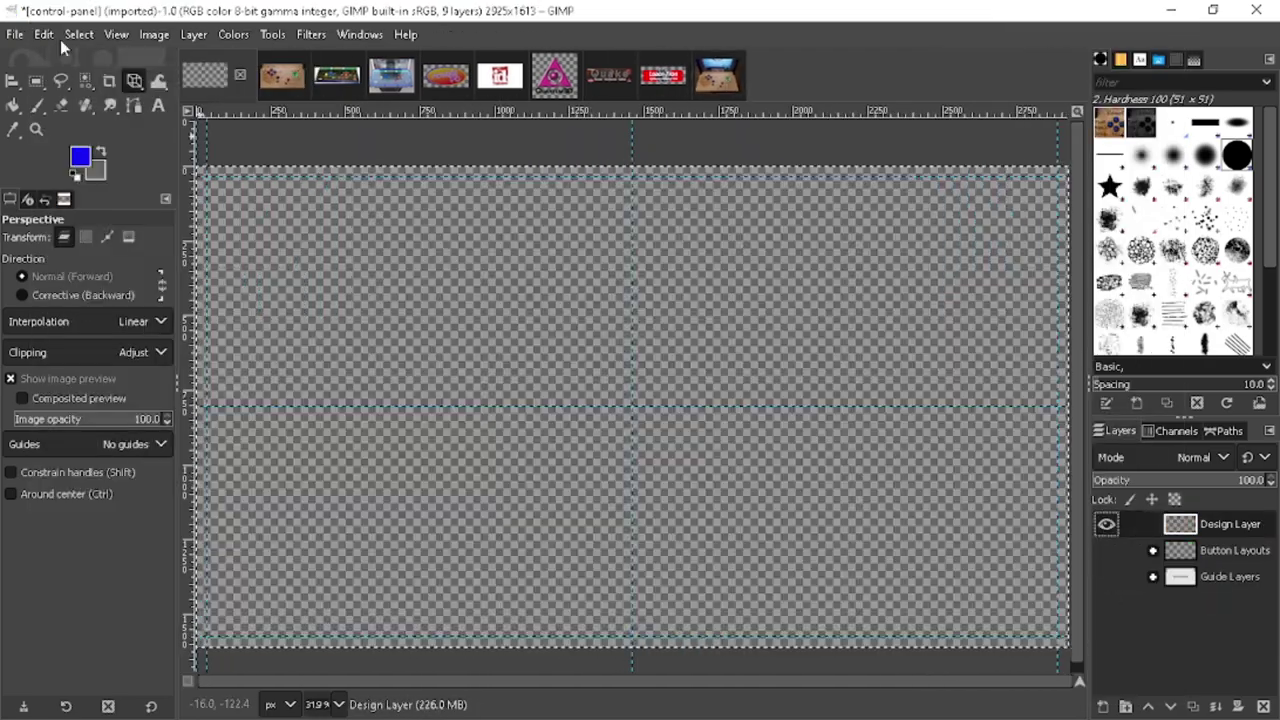
Paste the cabinet photo into the template and scale it to the panel layout.
left_click(44, 34)
left_click(70, 212)
left_click(1153, 586)
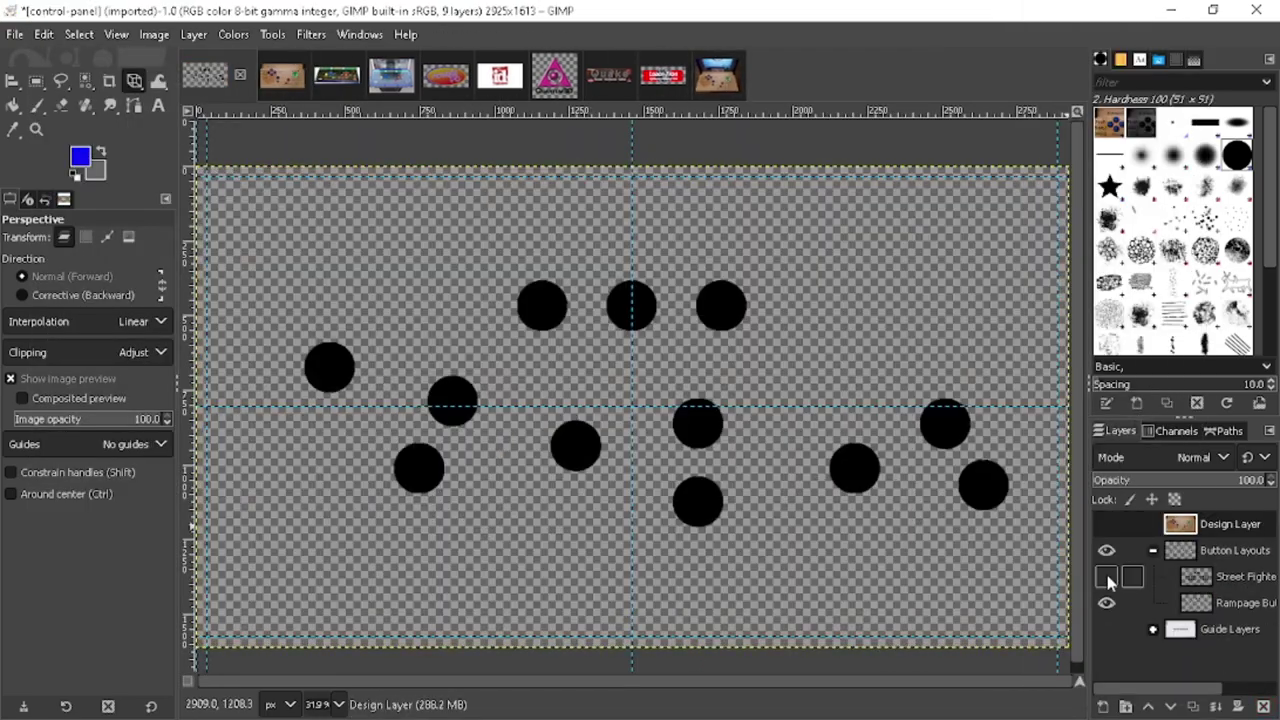
left_click(1106, 524)
left_click(273, 34)
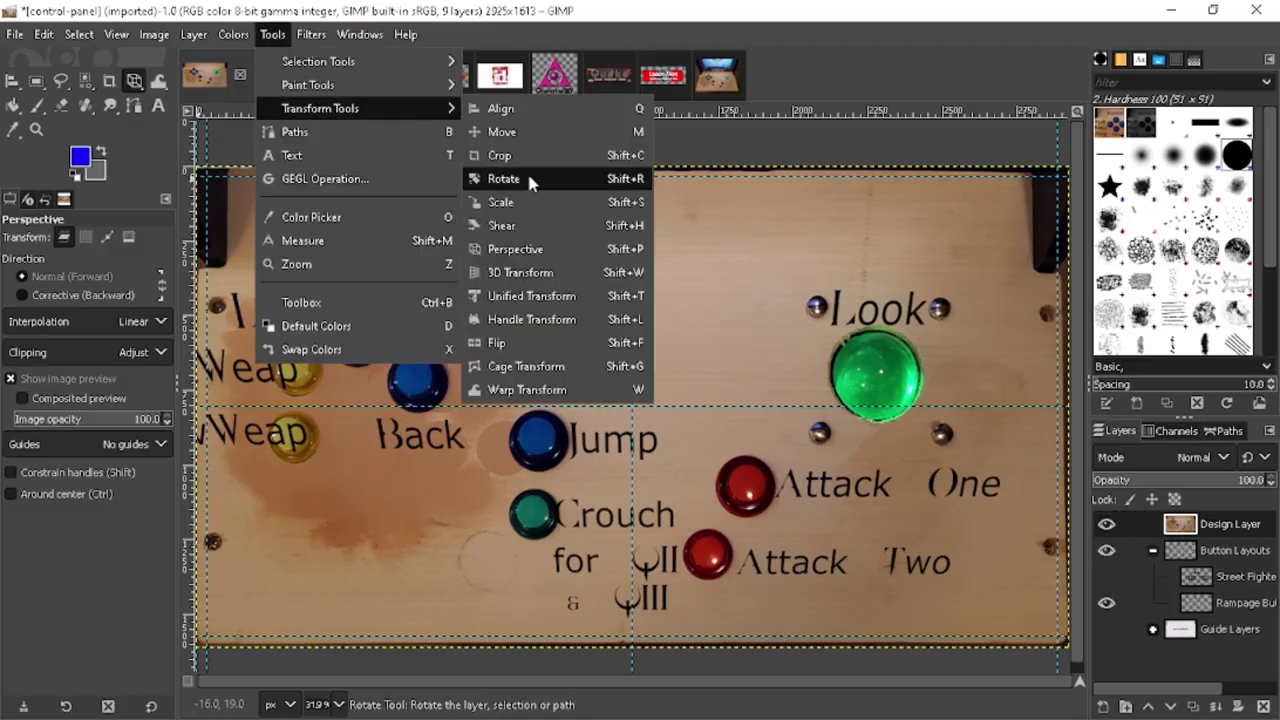
left_click(500, 200)
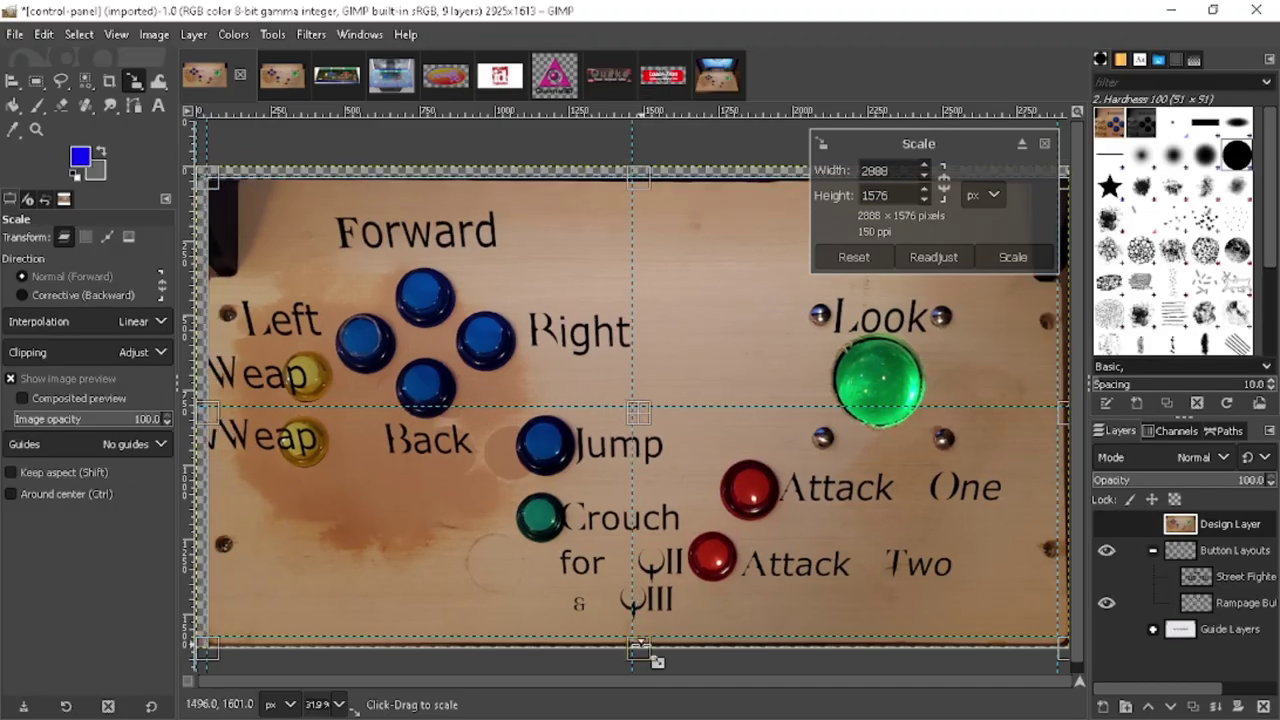
key("Return")
Cut the wooden background away by colour and erase leftover labels and stains.
left_click(79, 34)
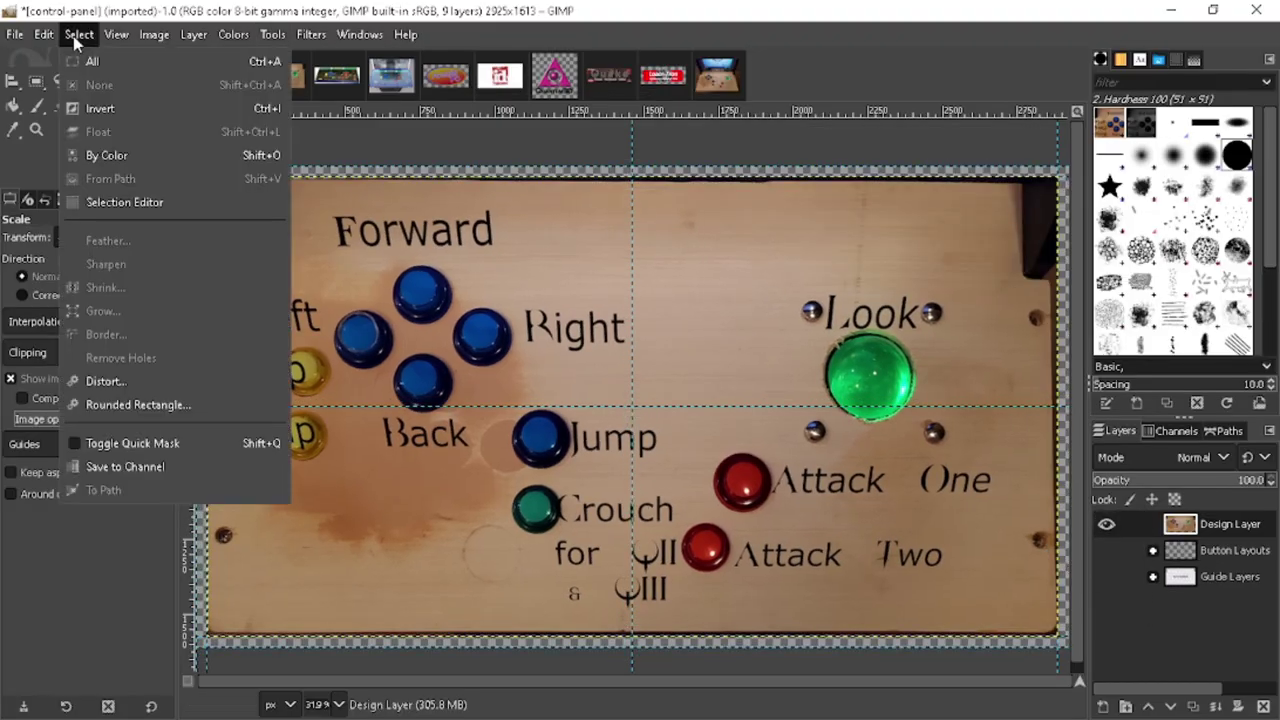
left_click(100, 154)
left_click(256, 192)
key("ctrl+x")
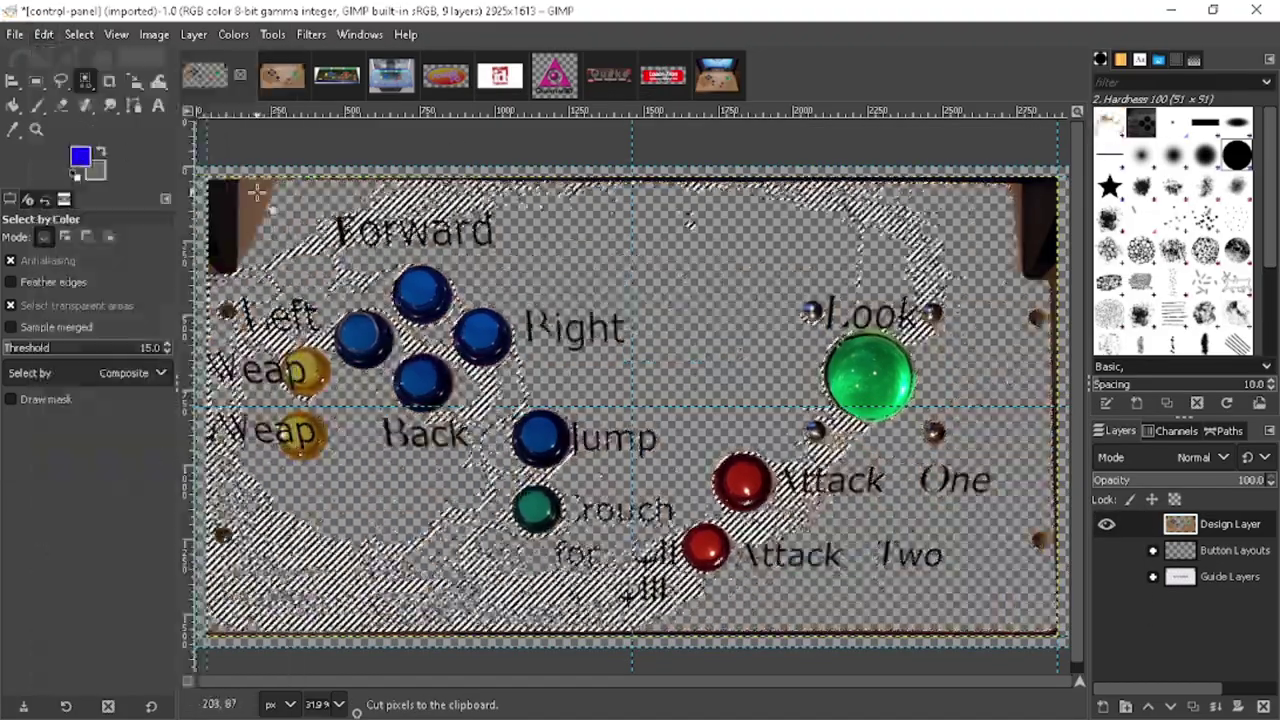
left_click(44, 34)
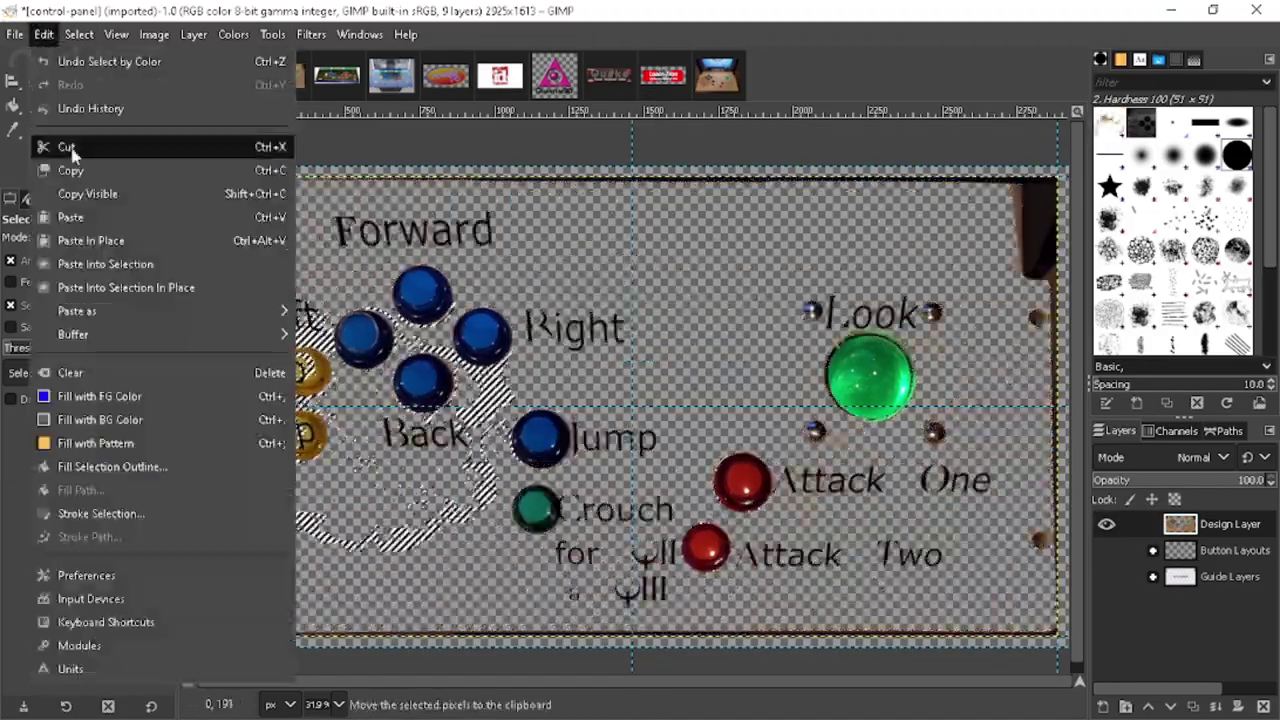
left_click(60, 143)
left_click(61, 106)
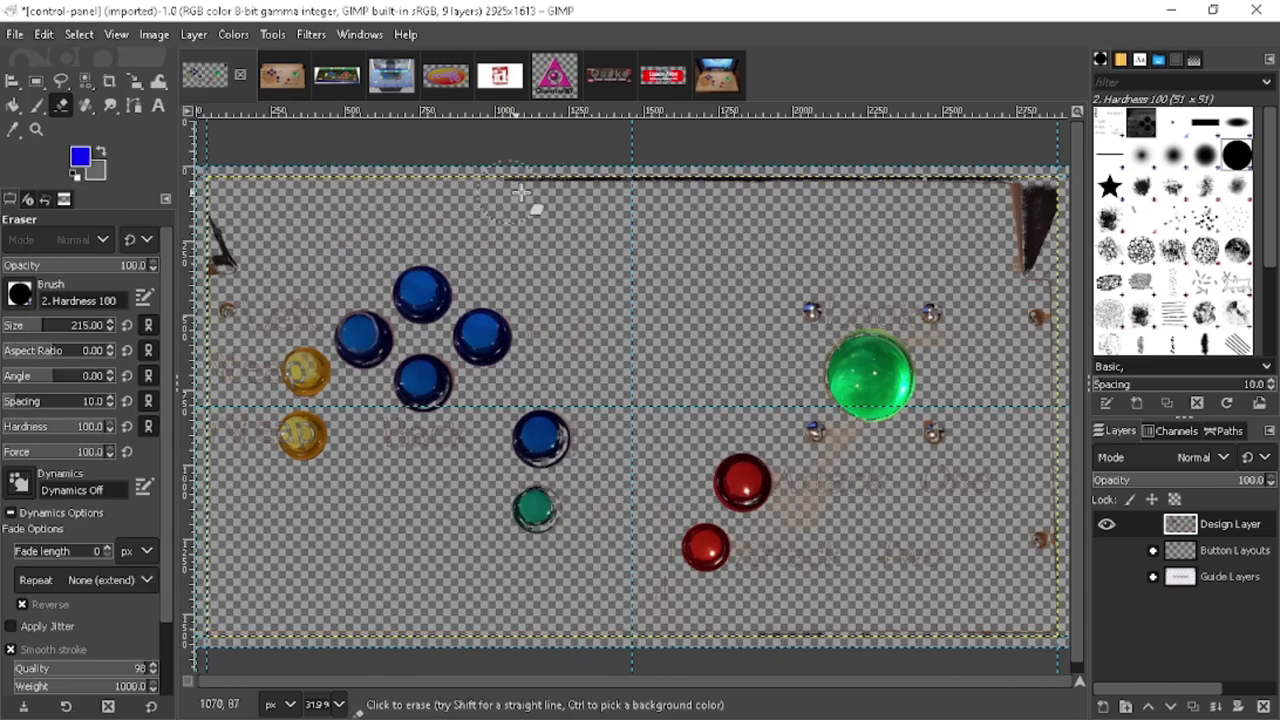
key("shift+o")
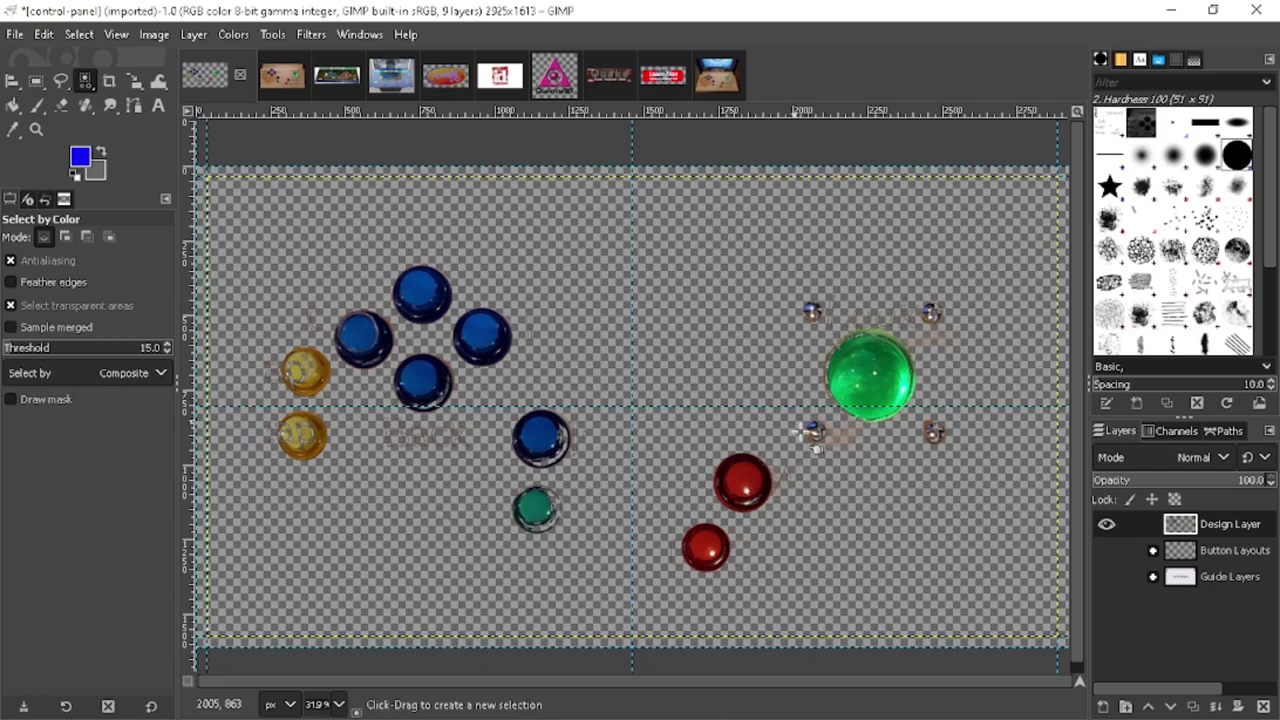
key("ctrl+shift+a")
key("shift+e")
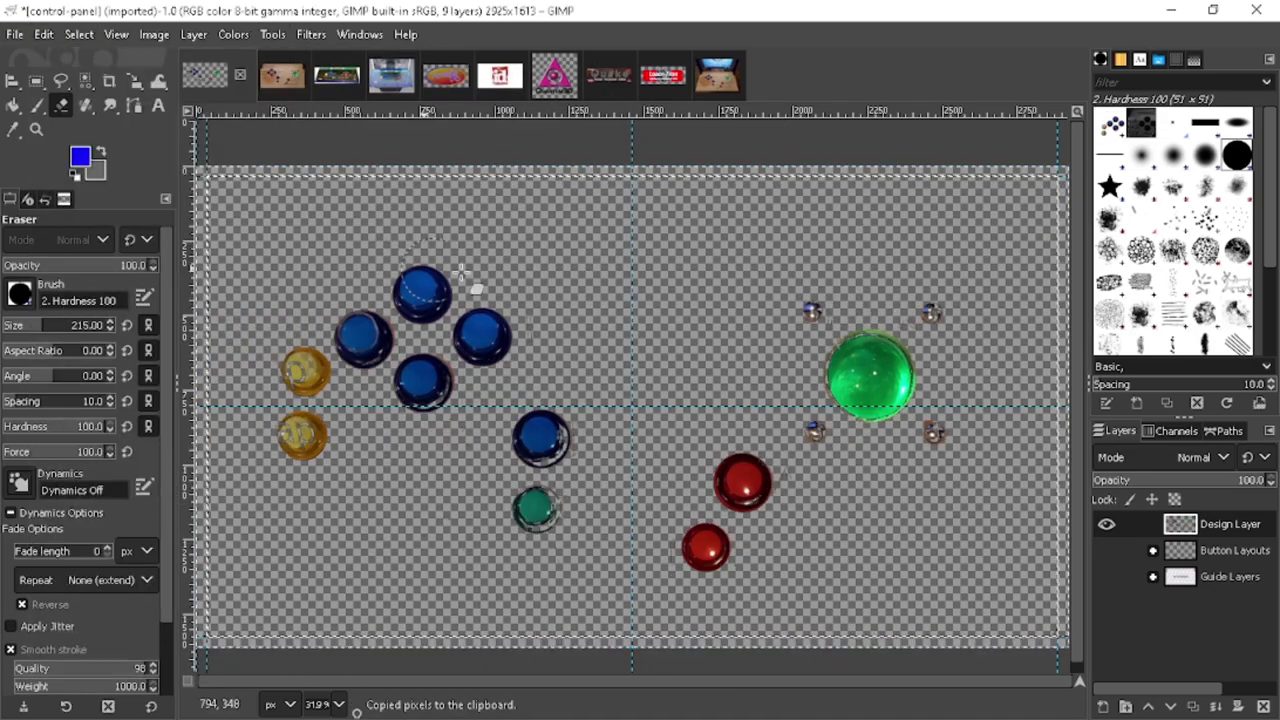
Paste the isolated buttons into the gradient panel design and show 2nd Layer #2.
left_click(259, 75)
key("ctrl+v")
left_click(1106, 612)
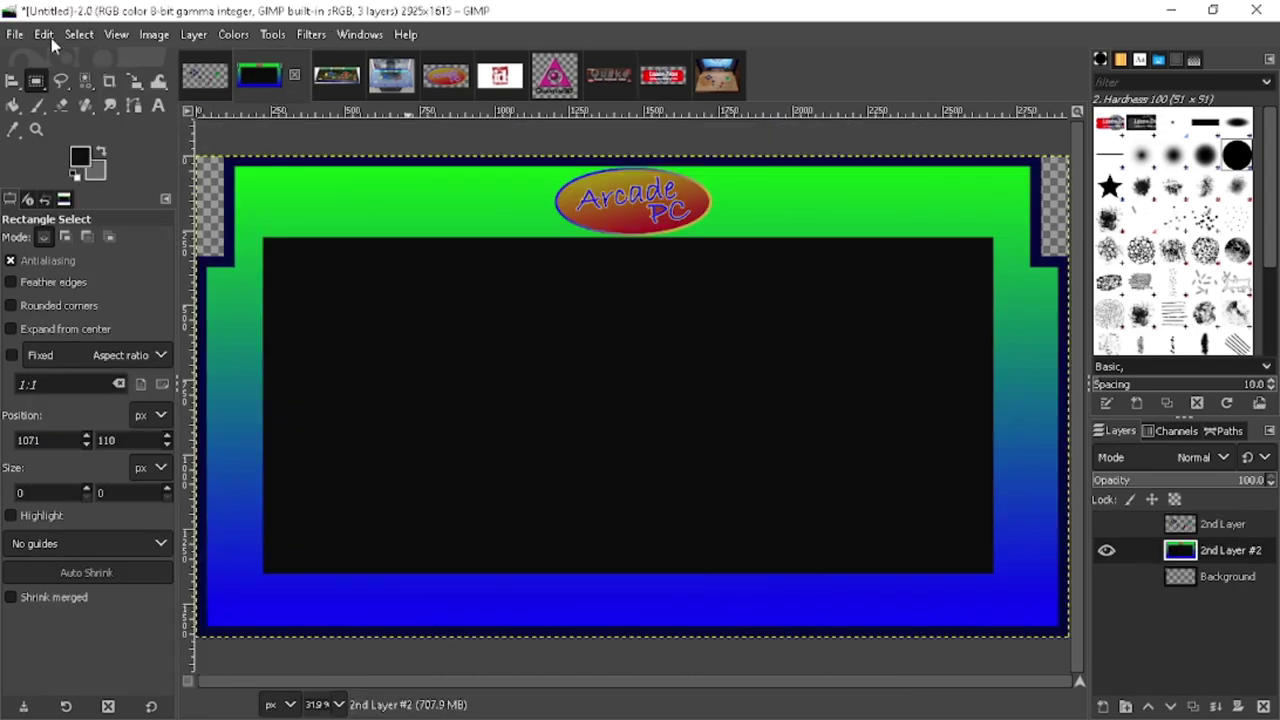
Paste the Lazer-Tron logo, shrink it into the bottom-left corner, and anchor it.
key("ctrl+v")
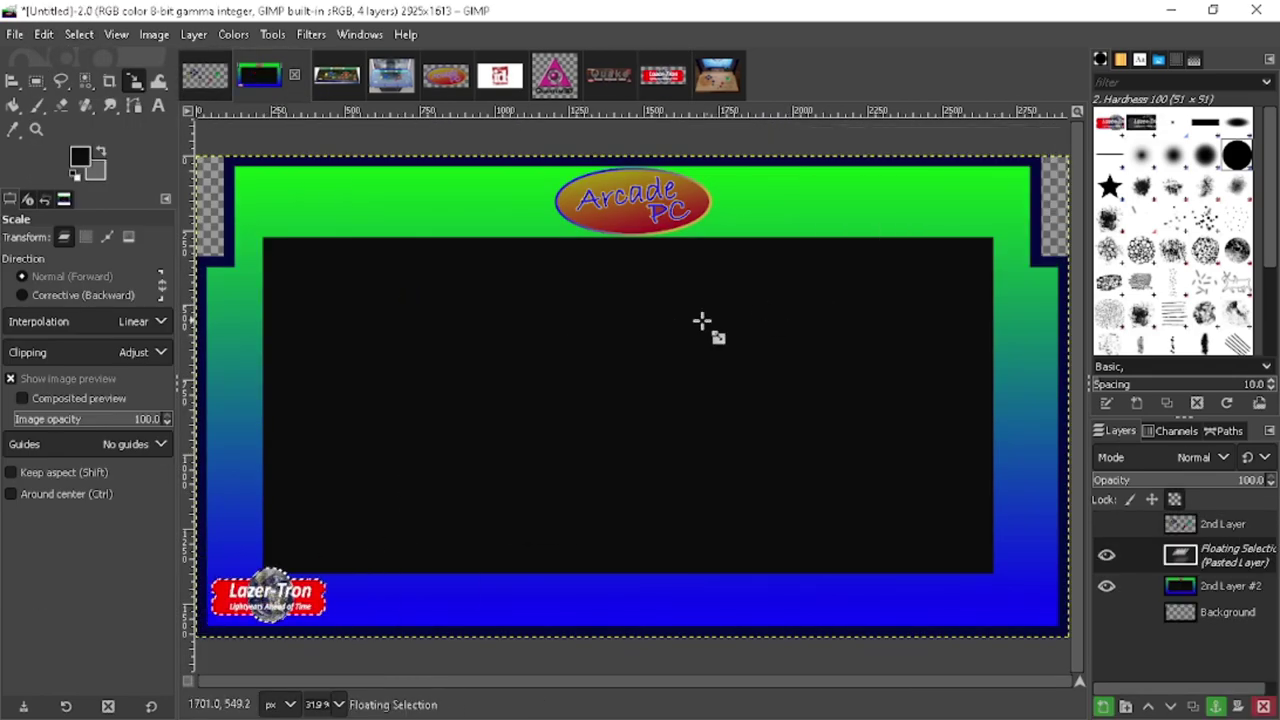
left_click_drag(335, 566, 318, 576)
left_click(853, 257)
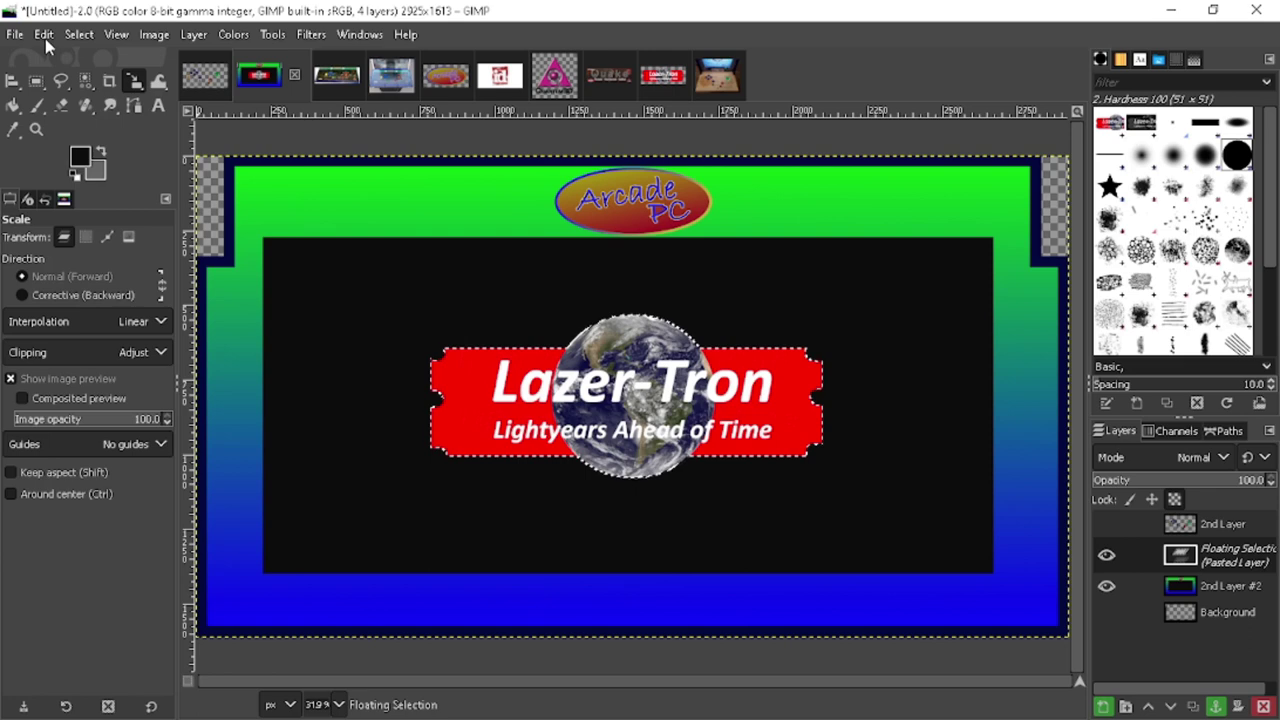
left_click_drag(846, 523, 560, 490)
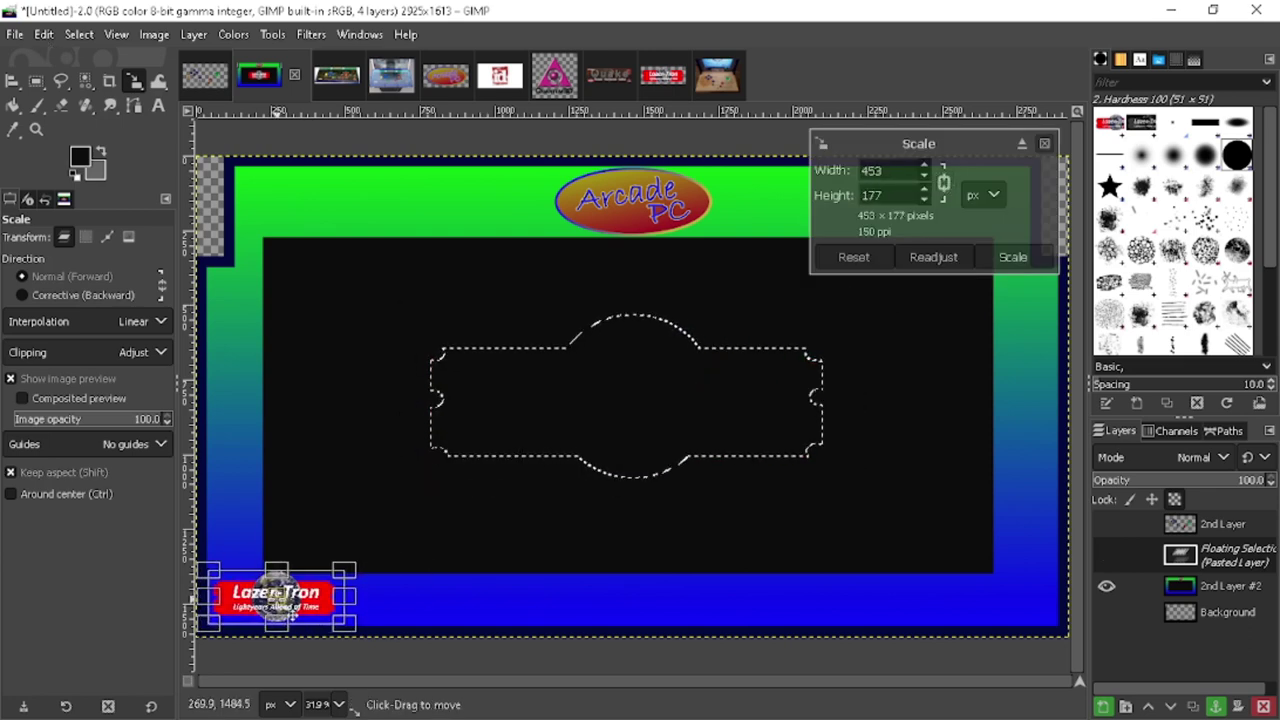
key("Return")
key("r")
left_click(326, 185)
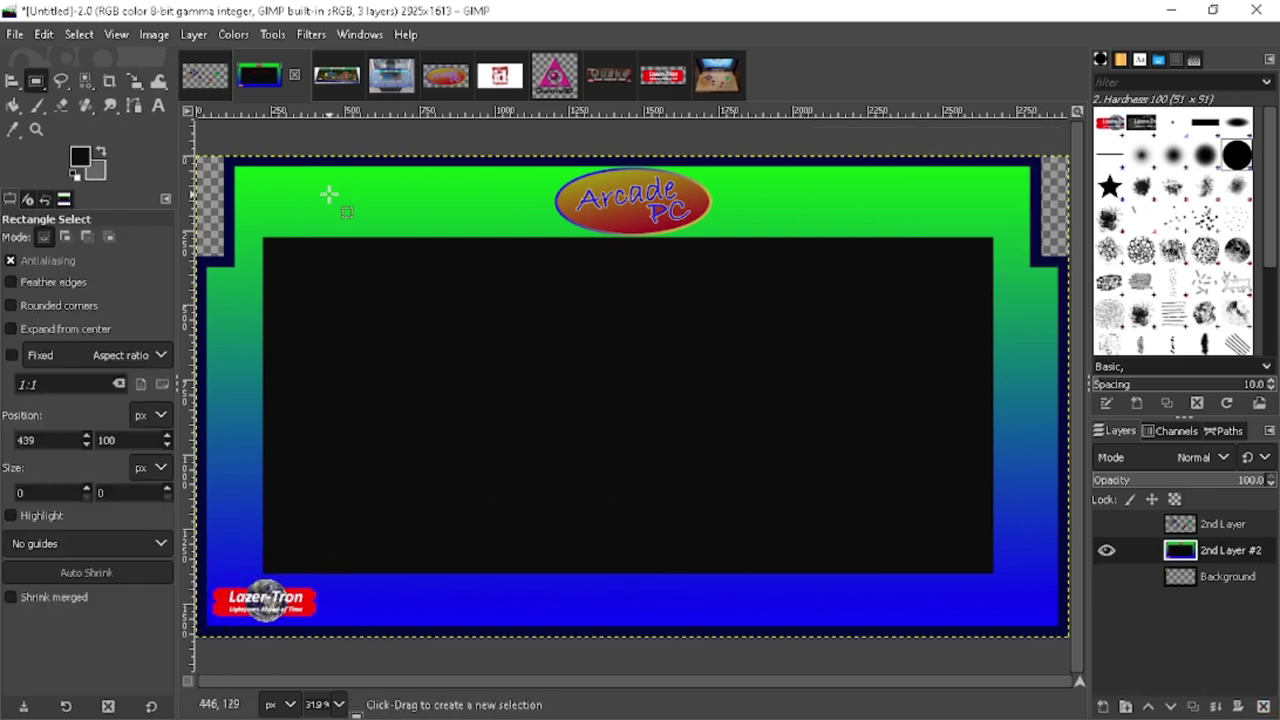
Copy the Quantum3D logo into the panel design and start shrinking it to half size.
left_click(554, 75)
key("ctrl+c")
left_click(259, 75)
key("ctrl+v")
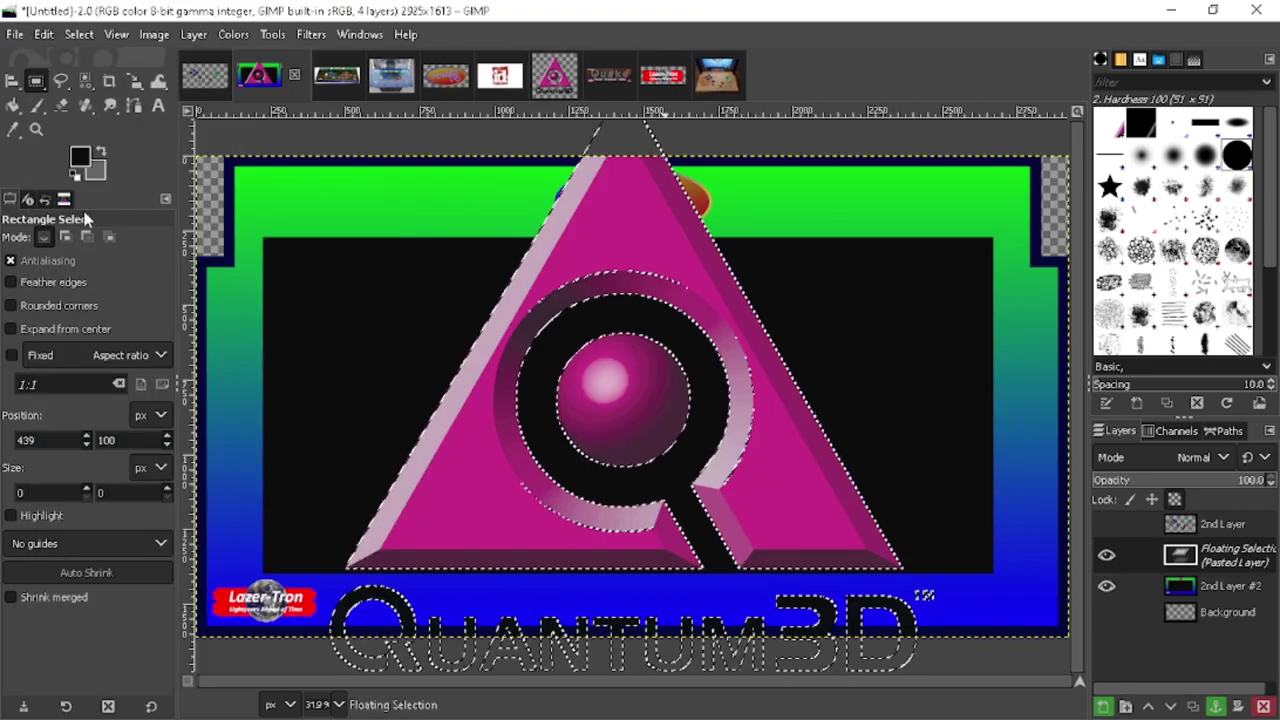
key("shift+s")
left_click_drag(373, 240, 390, 177)
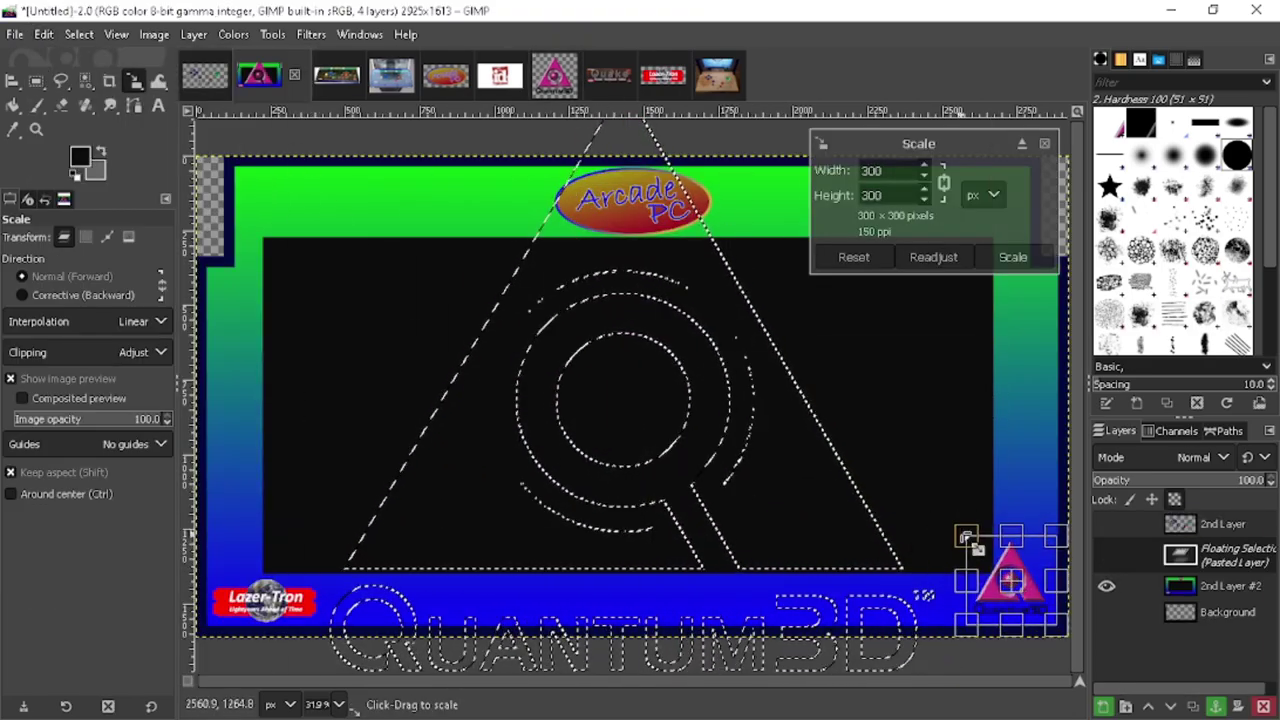
Apply the new size to the Quantum3D logo and anchor it.
left_click(1013, 257)
key("r")
left_click(477, 126)
Copy the id software logo into the arcade artwork and resize it.
left_click(500, 75)
left_click(79, 34)
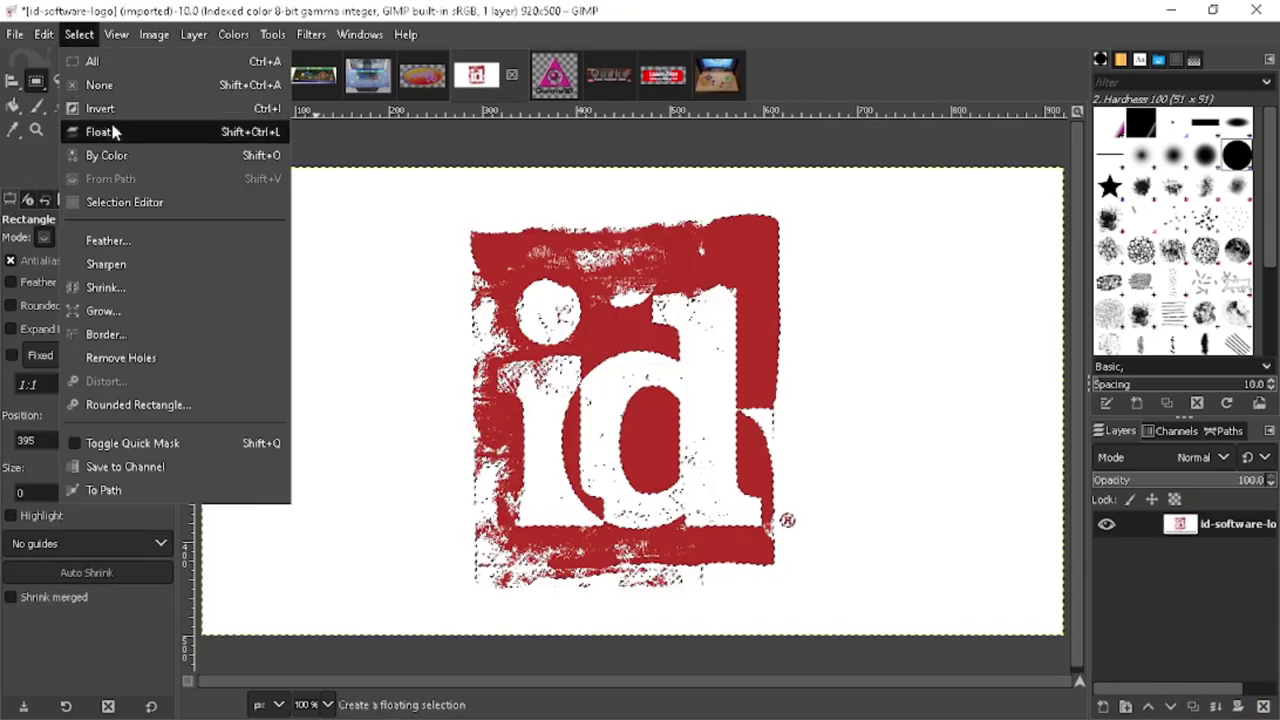
left_click(70, 170)
left_click(259, 75)
key("ctrl+v")
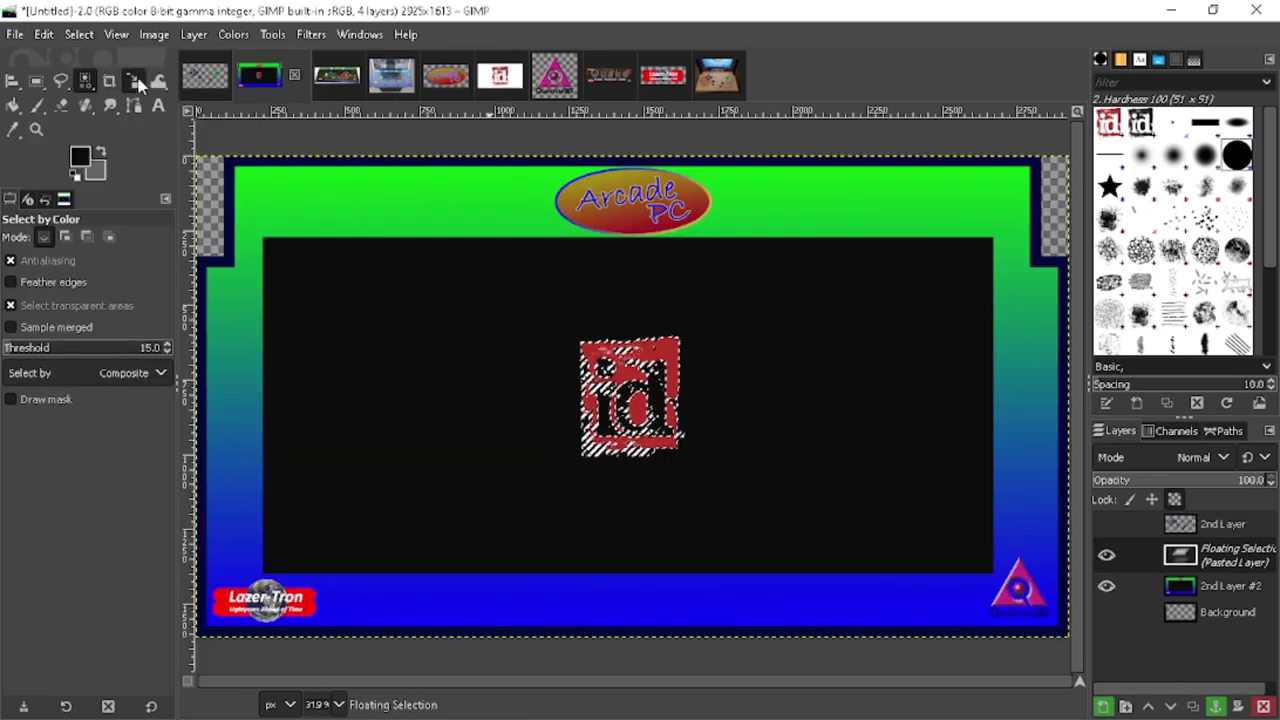
key("shift+s")
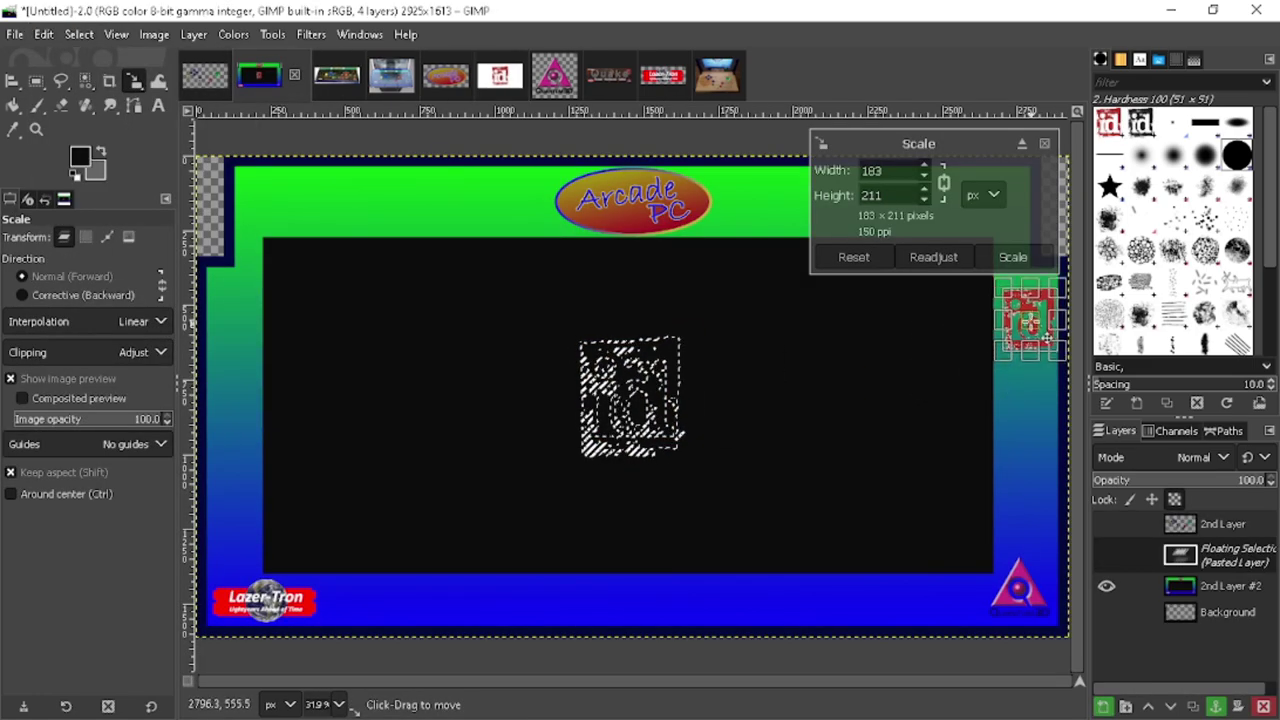
left_click(391, 75)
left_click(259, 75)
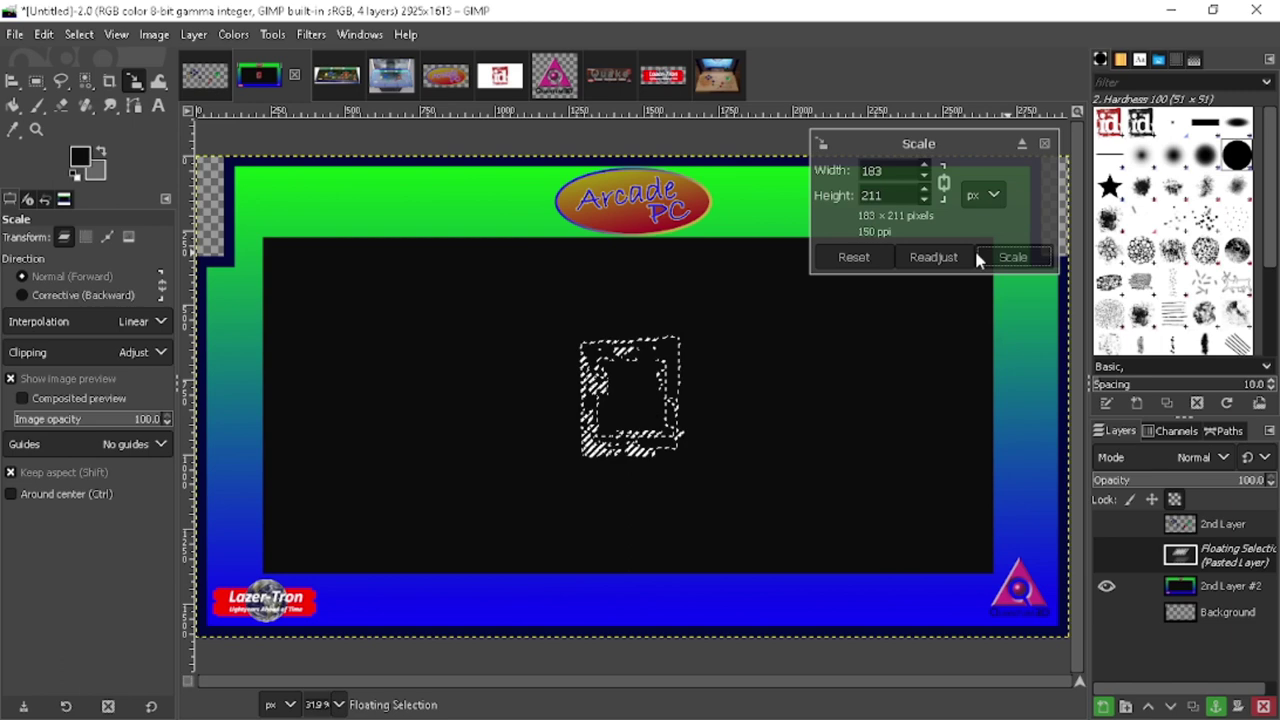
Revert to the Lazer-Tron paste in Undo History, scale it to 253 × 99, and show the buttons.
left_click(1010, 257)
left_click(44, 34)
left_click(90, 108)
scroll(33, 306, "down", 5)
left_click(68, 351)
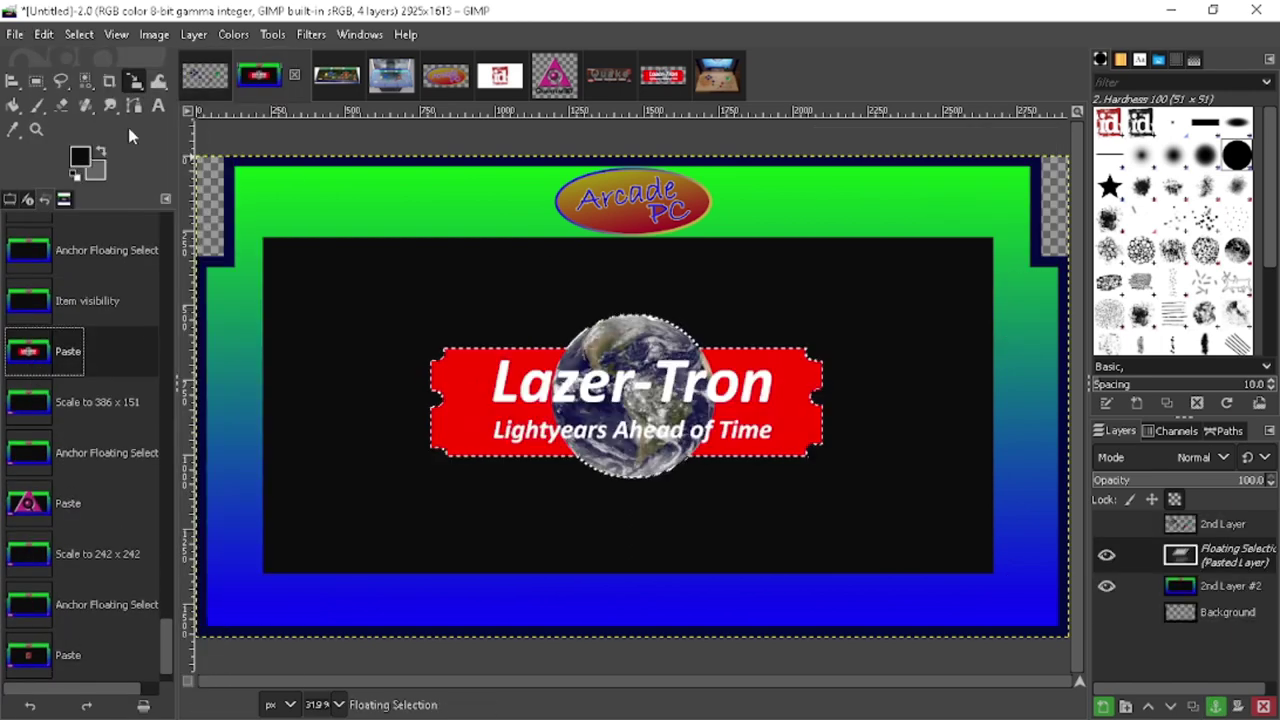
left_click(838, 322)
left_click(1106, 525)
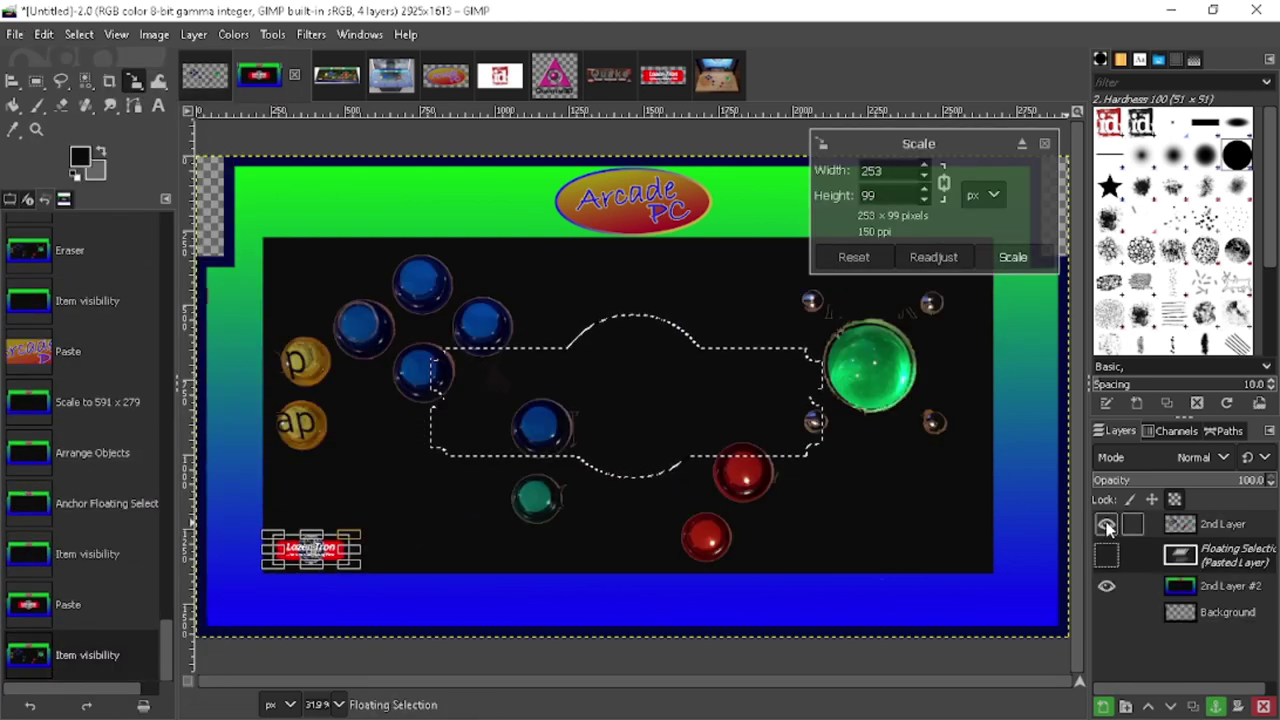
left_click(1010, 257)
Fill the Quantum3D lettering white and zoom in to inspect the fill.
left_click(555, 75)
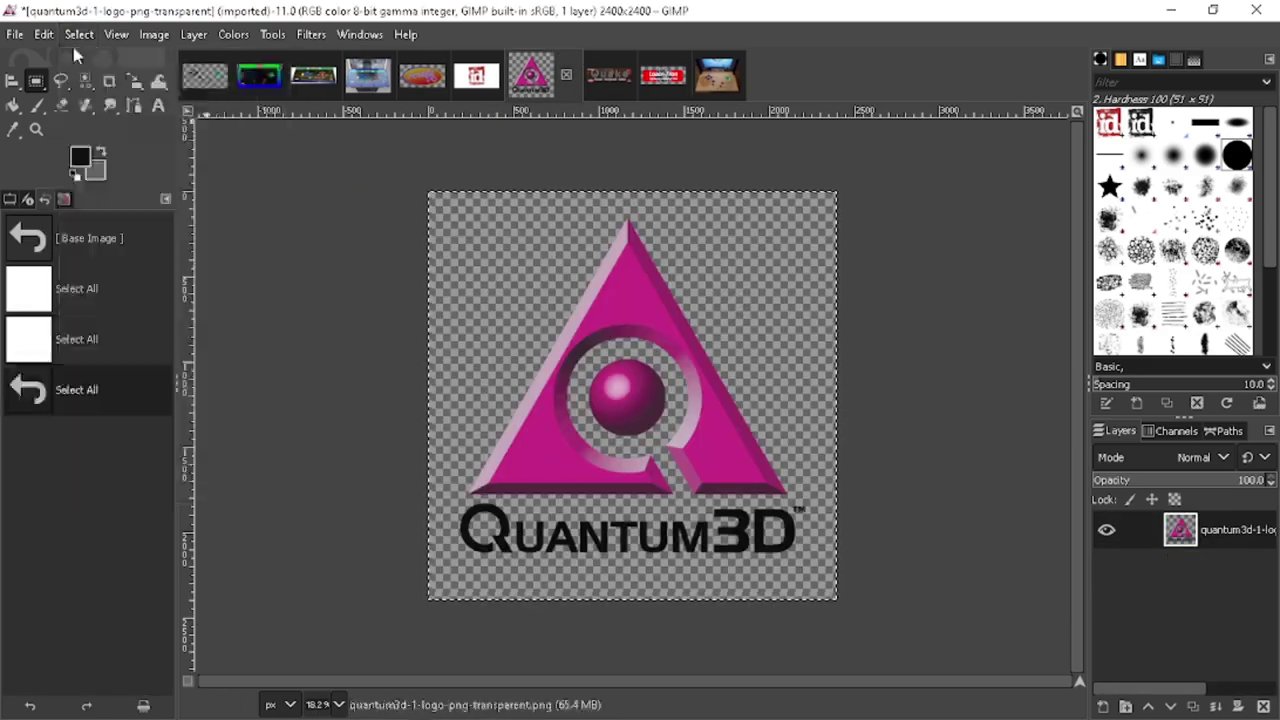
left_click(259, 75)
key("ctrl+v")
key("shift+s")
left_click(878, 641)
left_click_drag(875, 641, 875, 457)
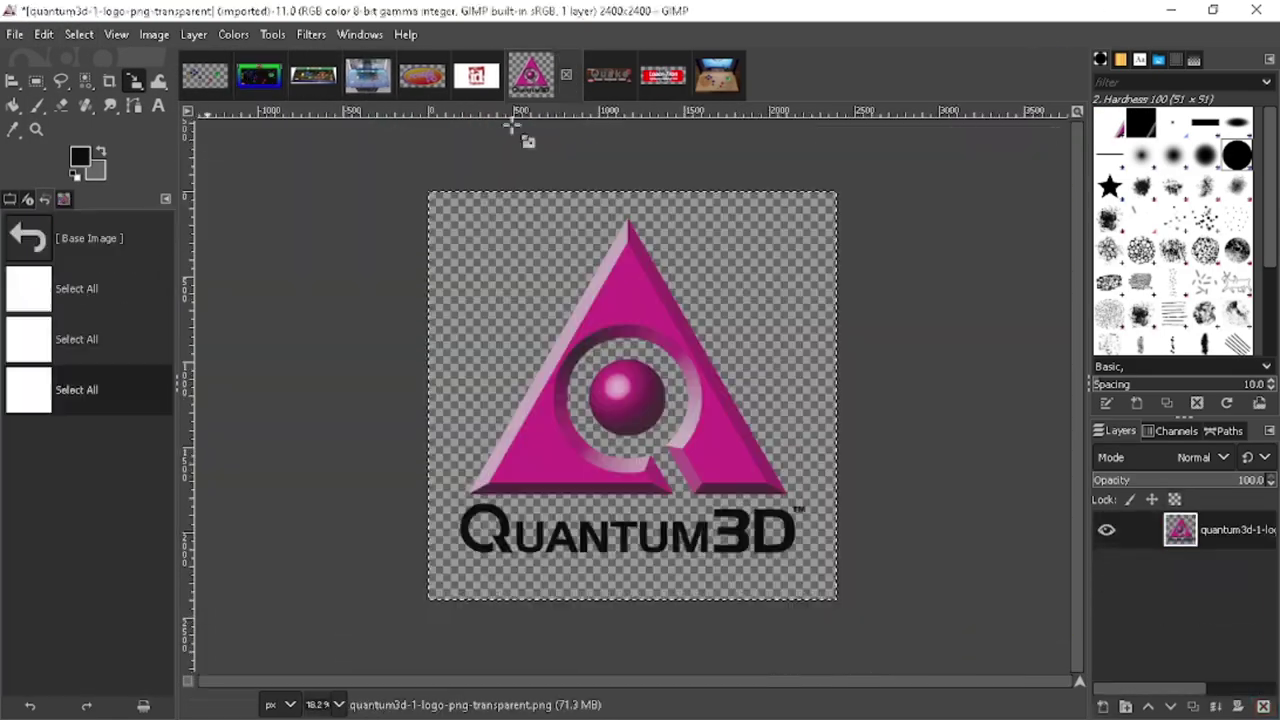
left_click(250, 380)
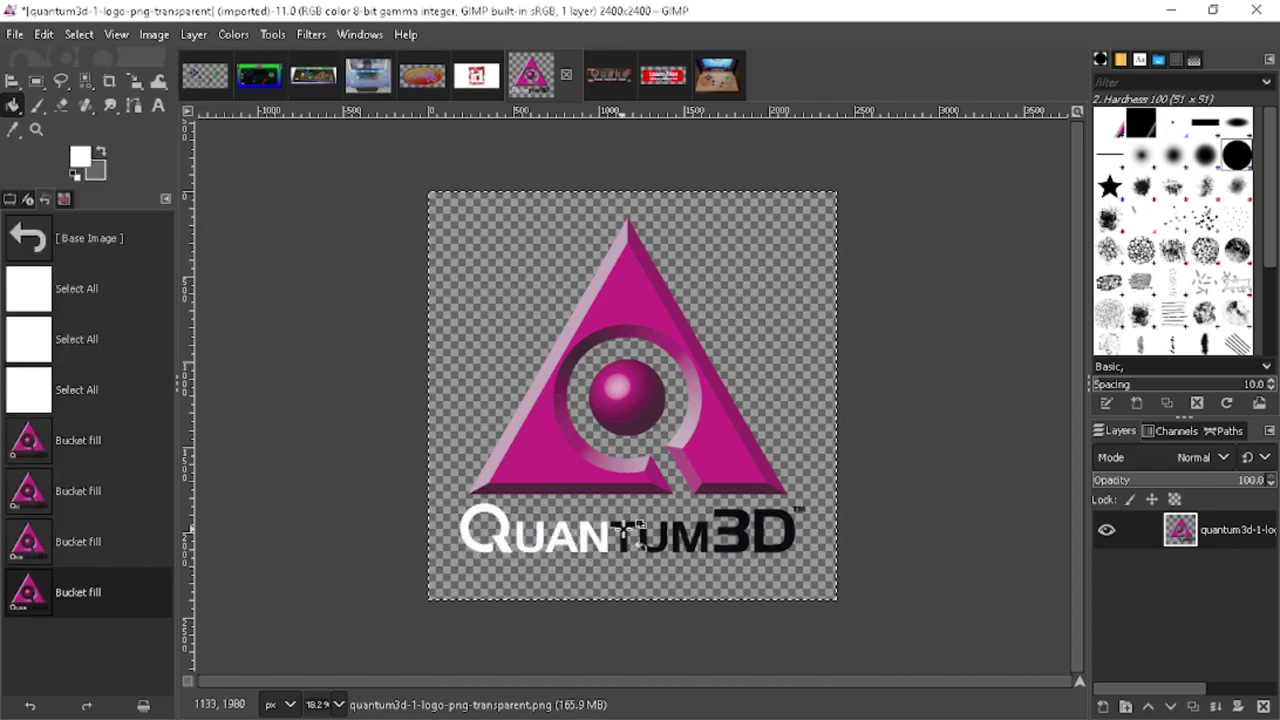
left_click(116, 34)
left_click(400, 390)
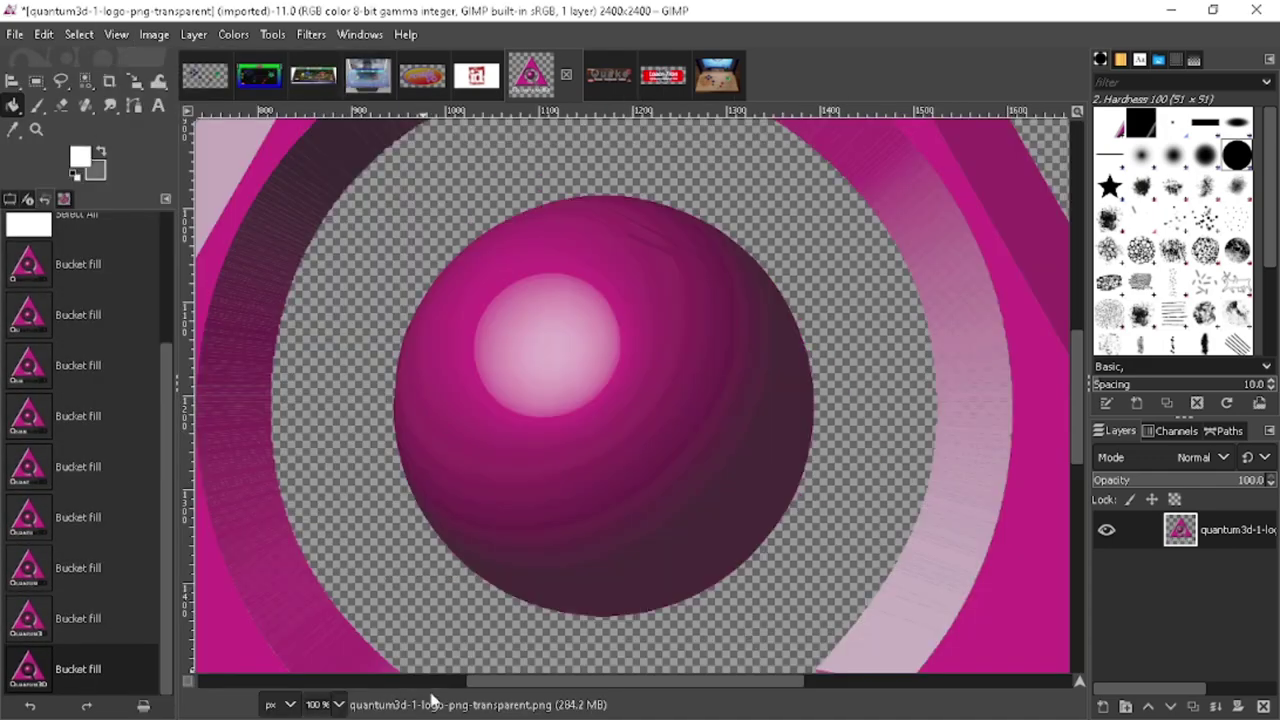
Paste the Quantum3D logo, scale it to 213 × 213 at lower right, and anchor it.
left_click(258, 75)
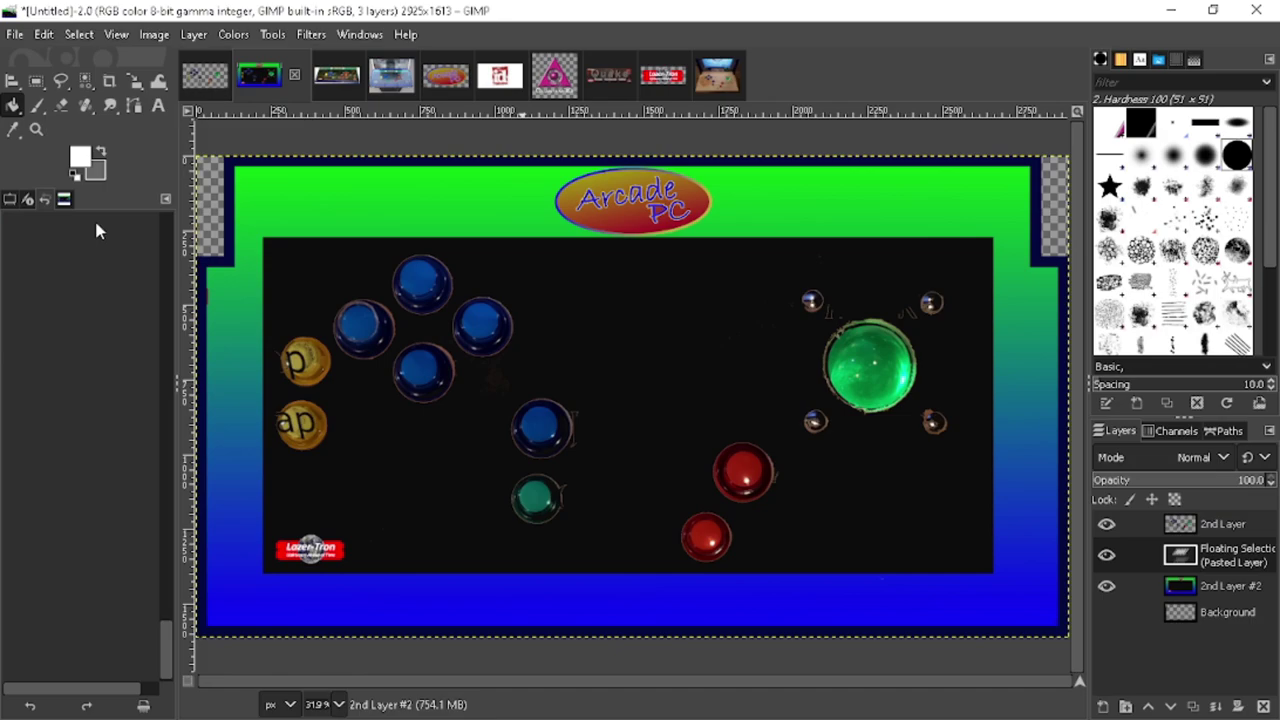
key("ctrl+v")
key("shift+s")
left_click(630, 400)
left_click_drag(630, 400, 880, 490)
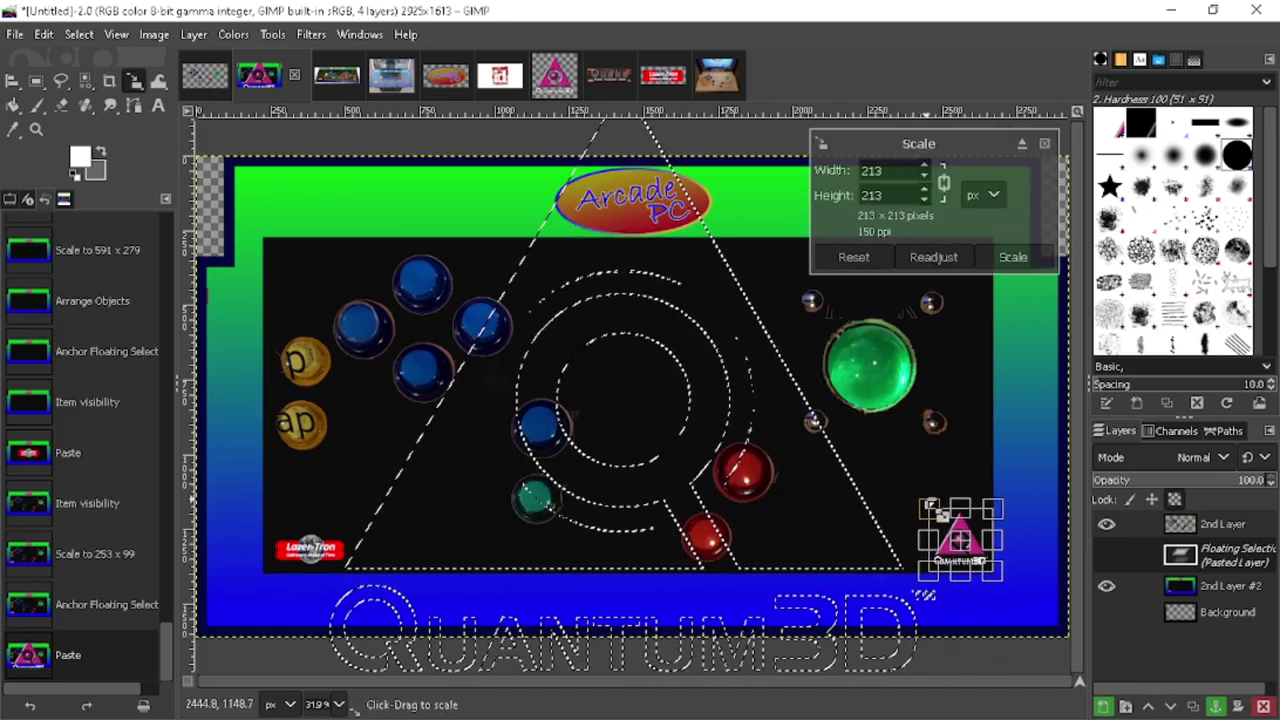
left_click(1006, 258)
left_click(1106, 524)
right_click(1230, 555)
left_click(1100, 243)
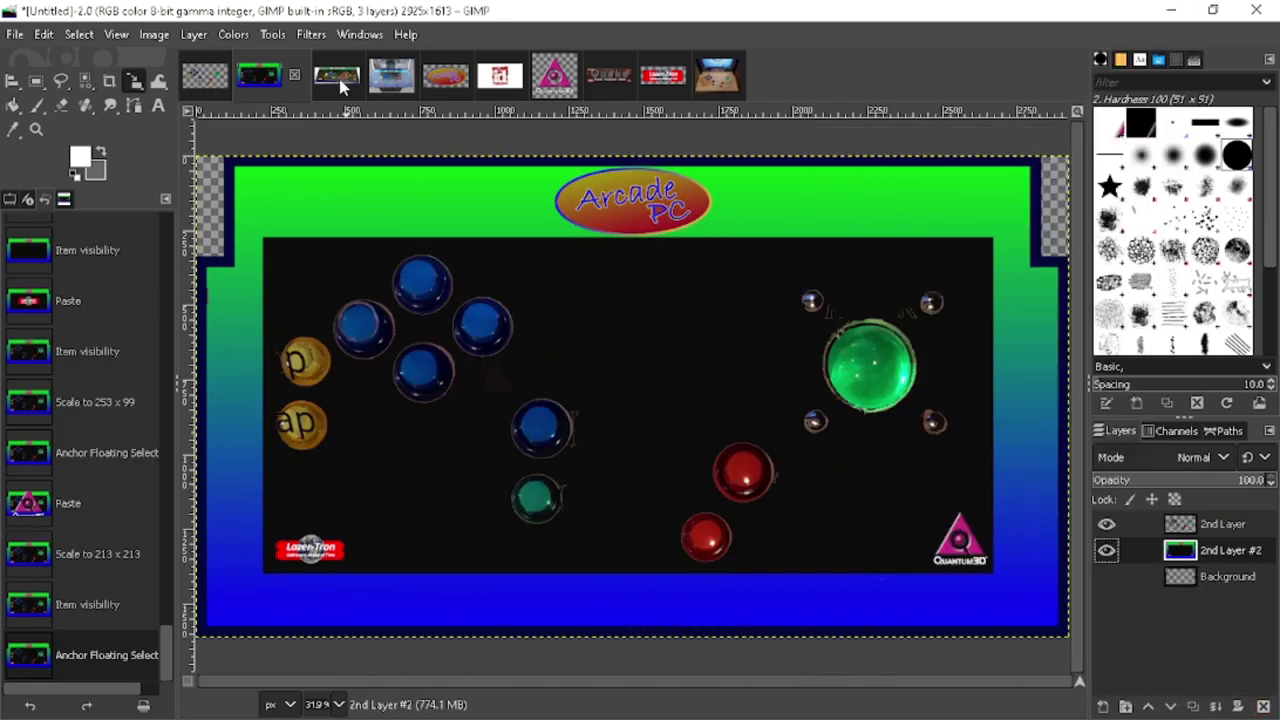
Paste the id logo at 160 × 184 in the upper right and anchor it.
left_click(336, 75)
left_click(500, 77)
left_click(79, 34)
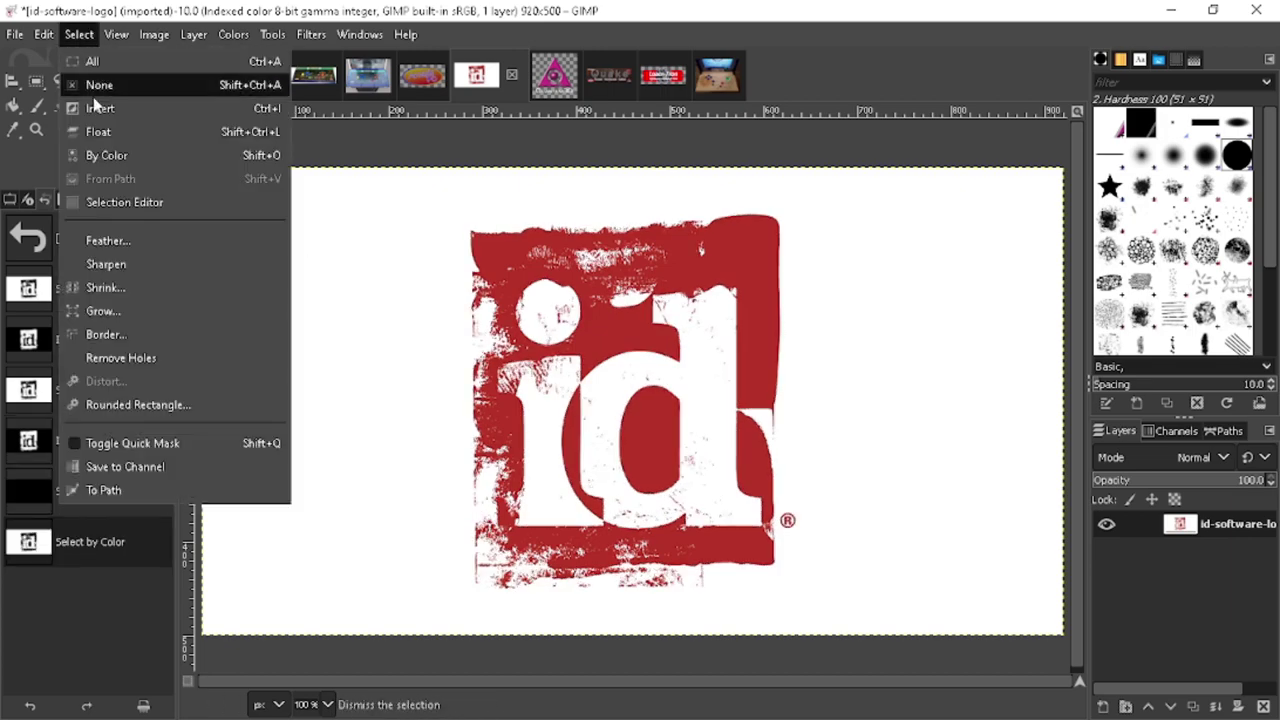
left_click(86, 106)
left_click(258, 75)
left_click(44, 34)
left_click(86, 209)
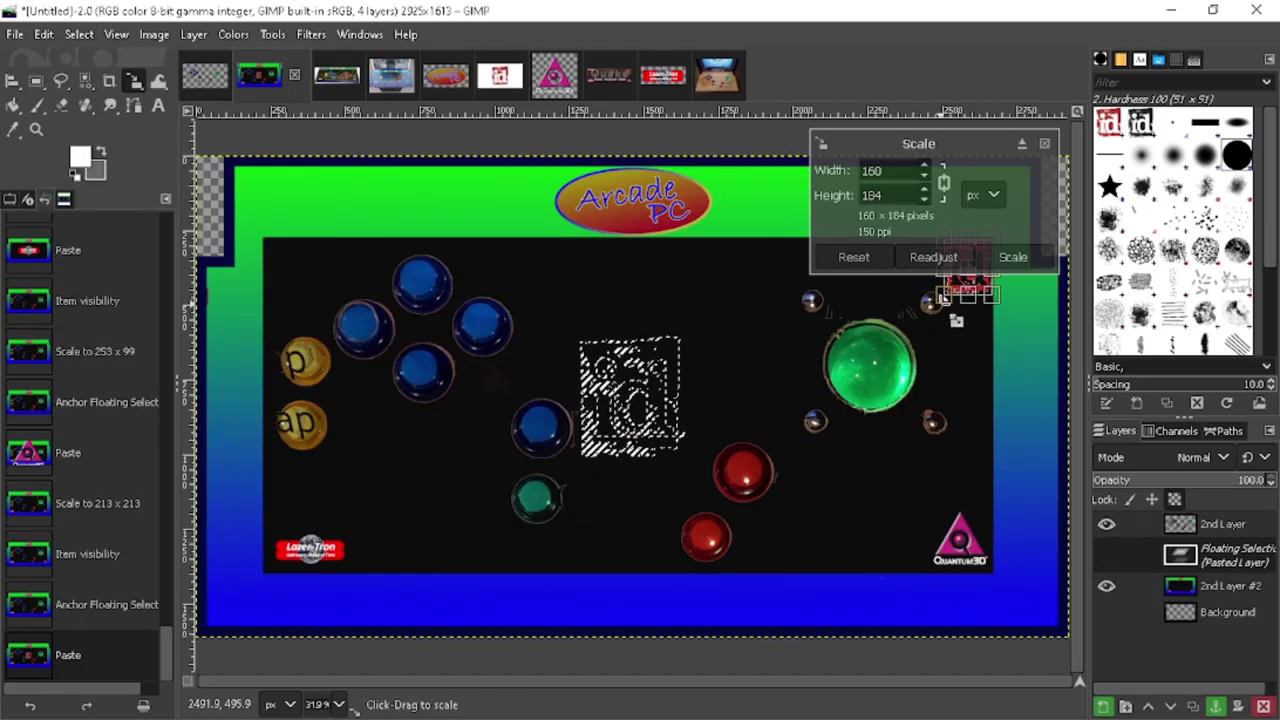
left_click(1013, 257)
left_click(674, 274)
left_click(391, 75)
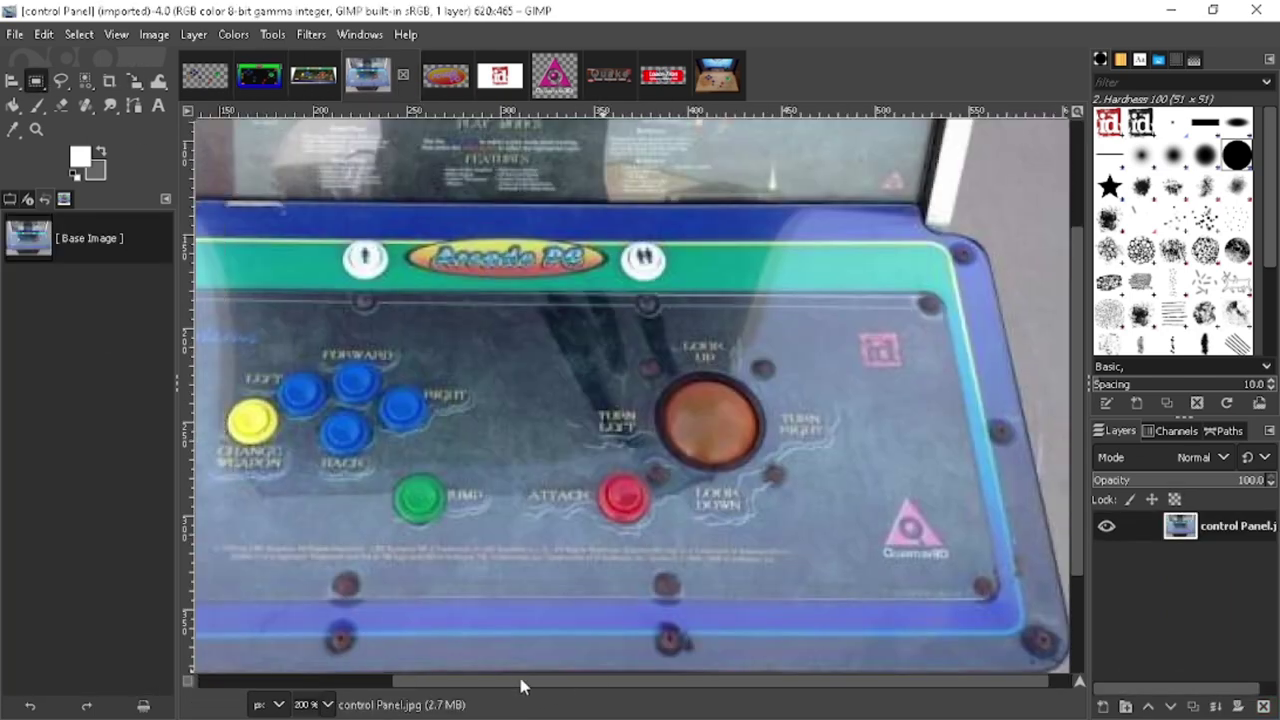
left_click(260, 80)
Draw a text box across the upper panel with dark blue text colour.
left_click(70, 196)
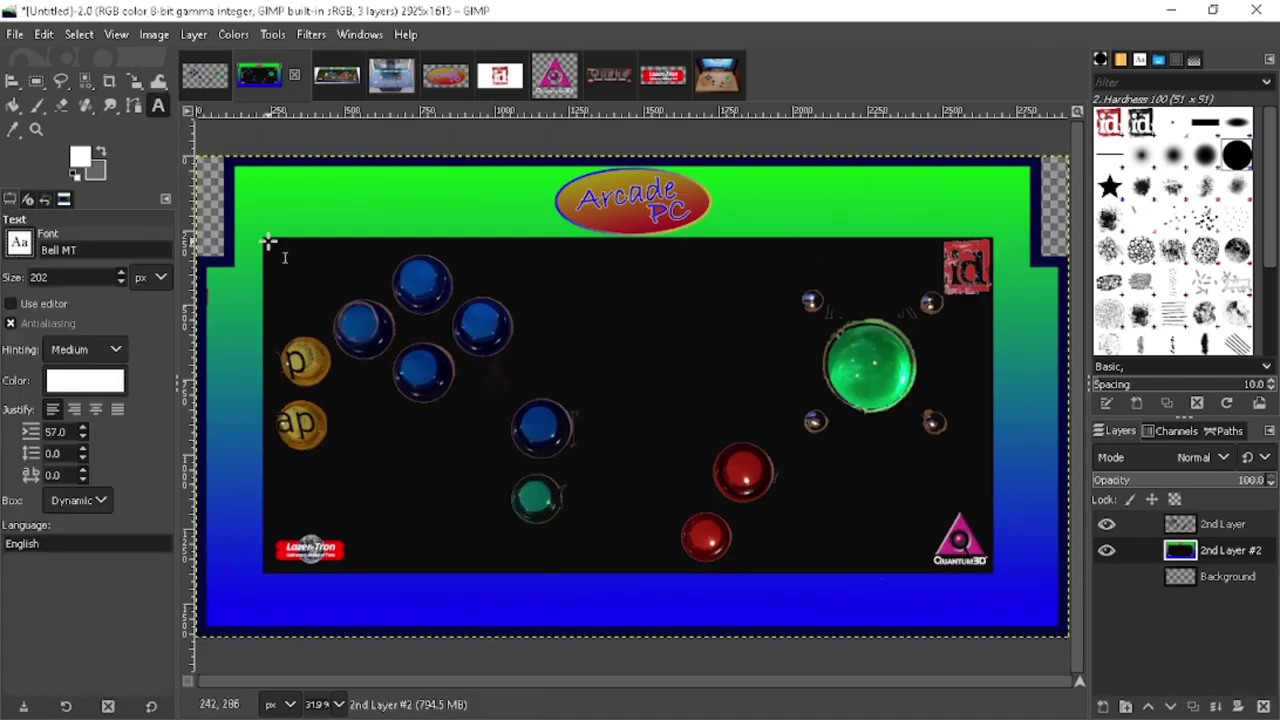
left_click_drag(264, 238, 386, 280)
left_click(534, 208)
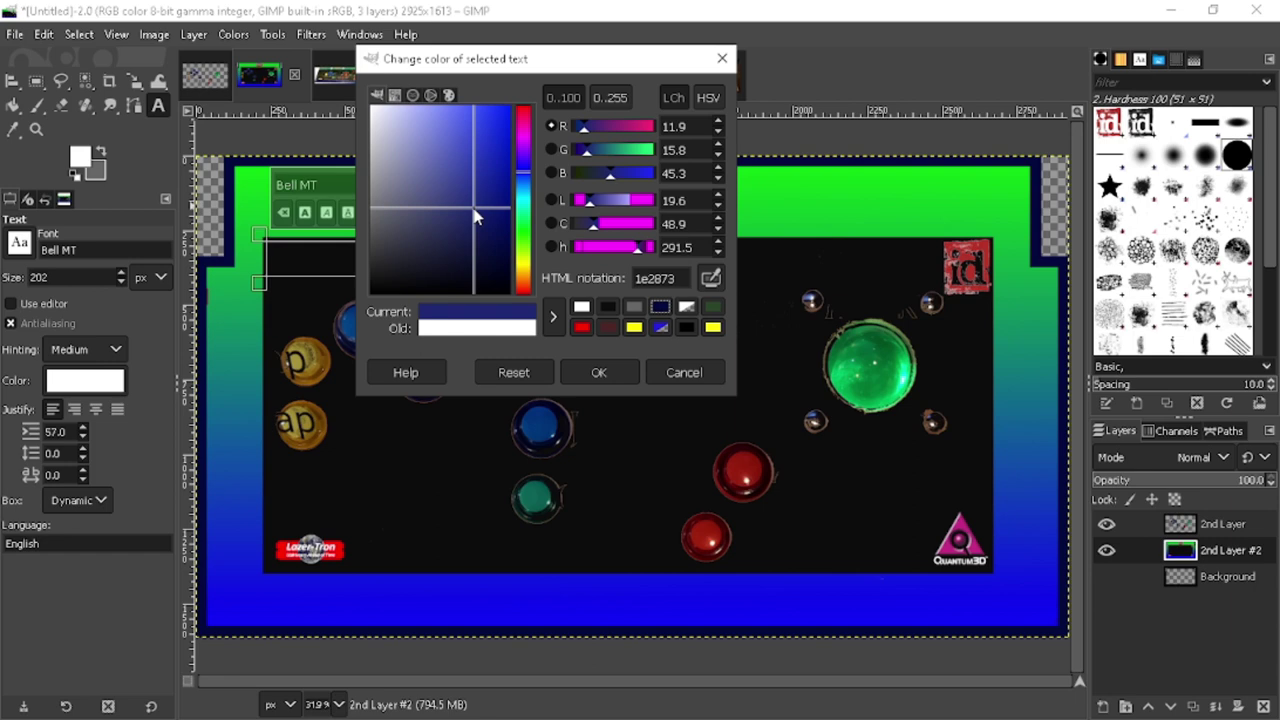
left_click(583, 364)
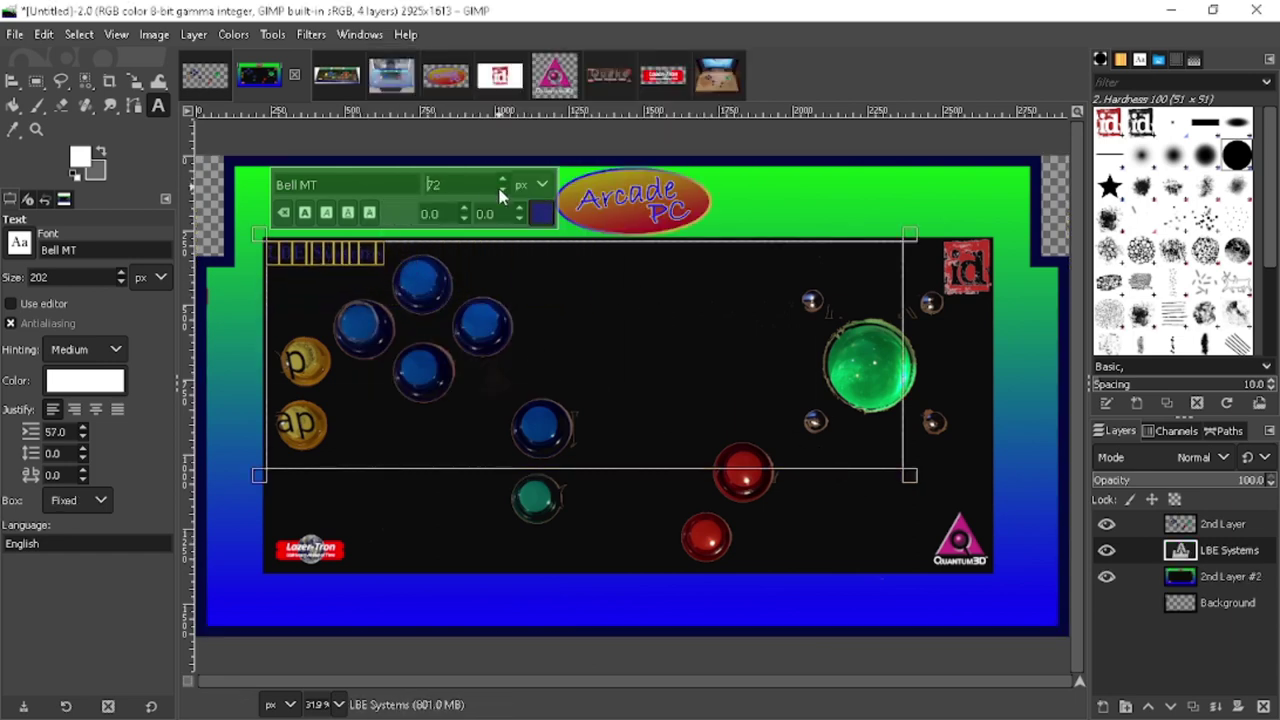
Change the LBE Systems font from Bell MT Italic to Brush Script MT Italic.
scroll(387, 356, "down", 3)
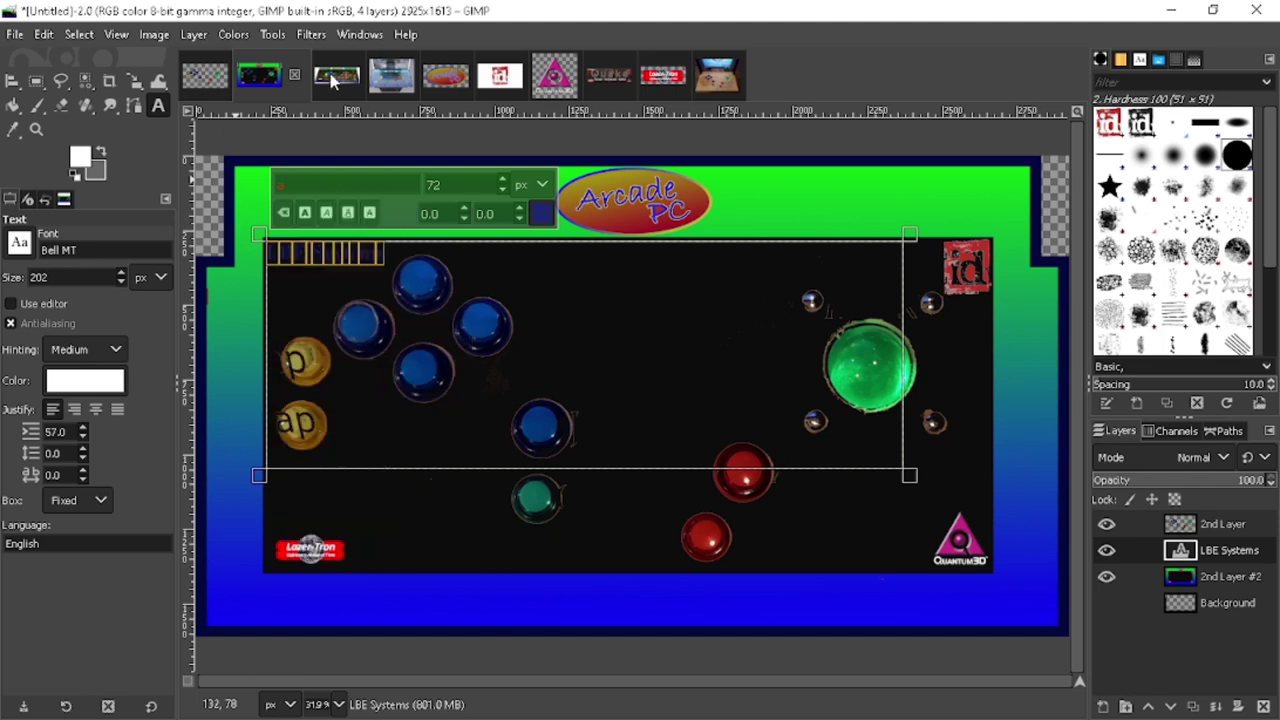
key("alt+3")
key("alt+2")
left_click(345, 182)
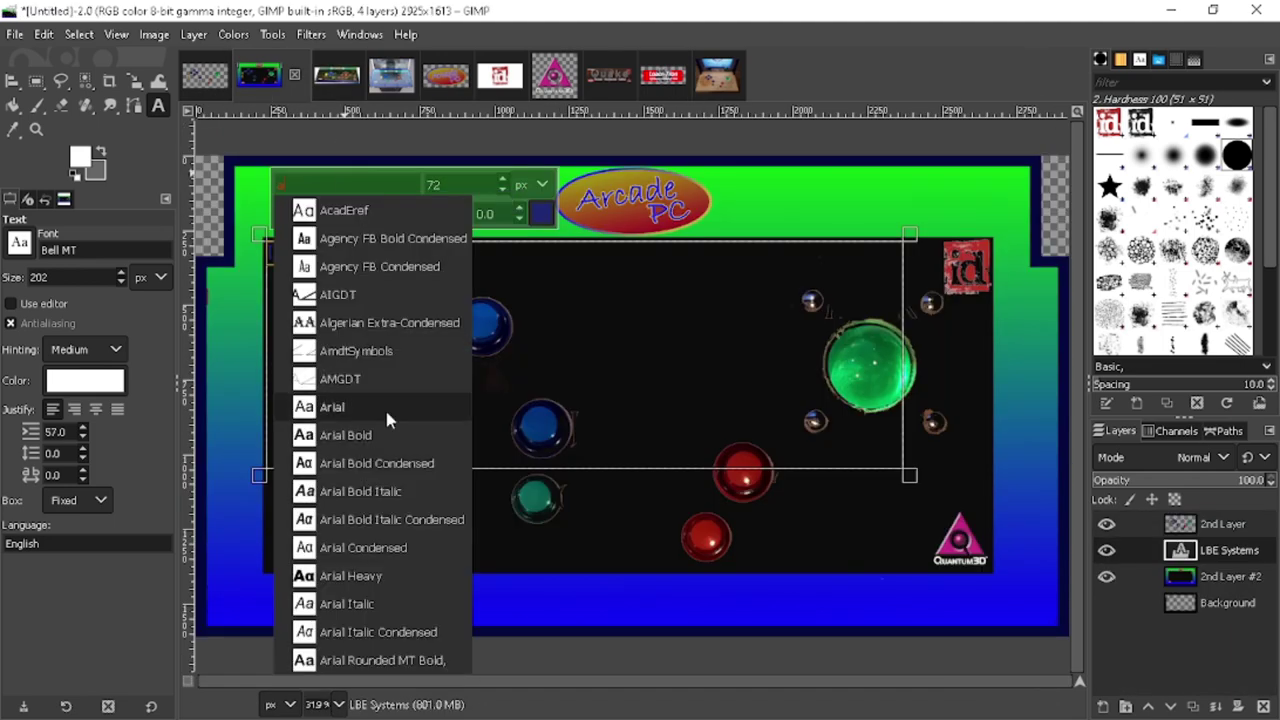
scroll(340, 228, "down", 10)
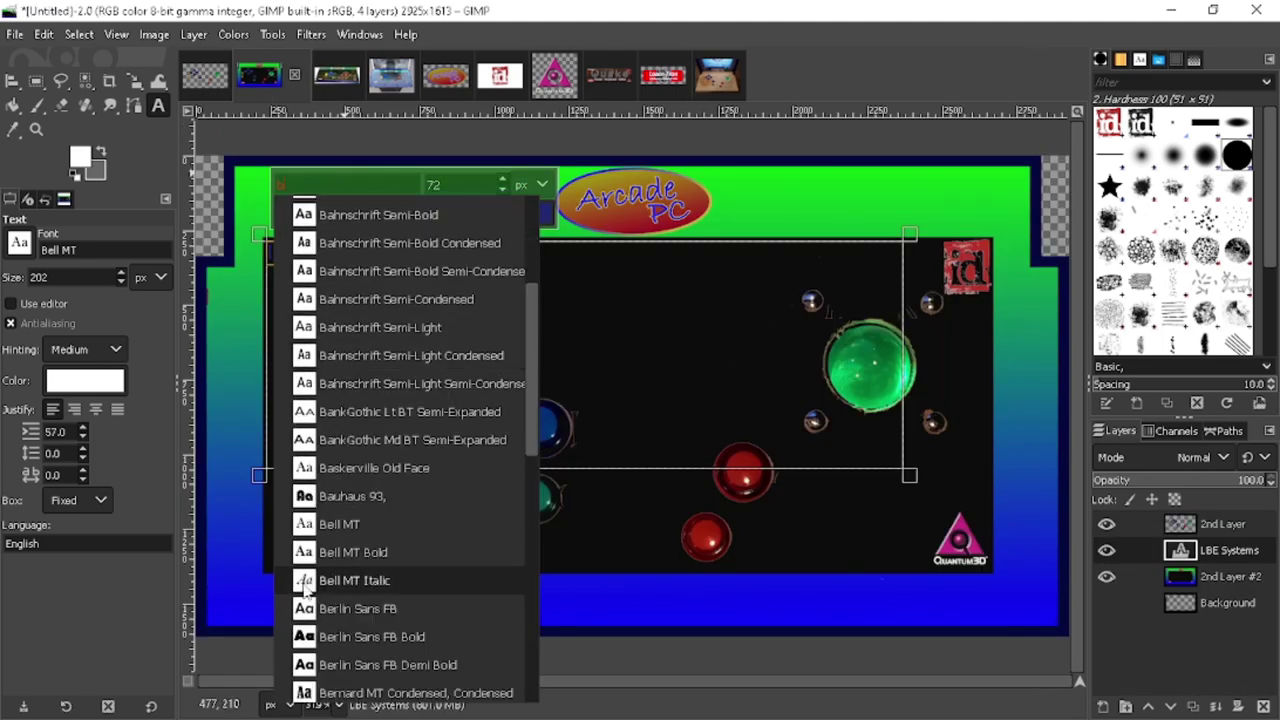
left_click(335, 574)
left_click(345, 184)
scroll(400, 440, "down", 8)
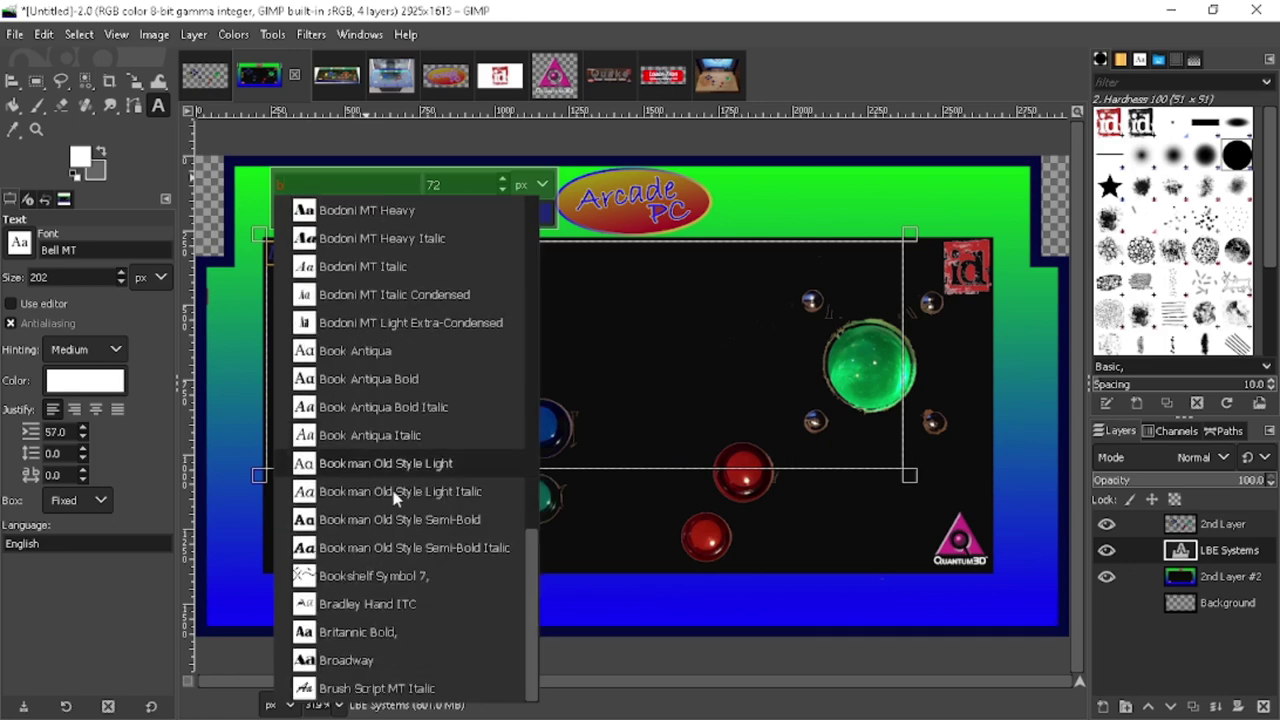
left_click(307, 690)
Compare with the control panel photo and enlarge the LBE Systems text size.
left_click(338, 78)
left_click(391, 76)
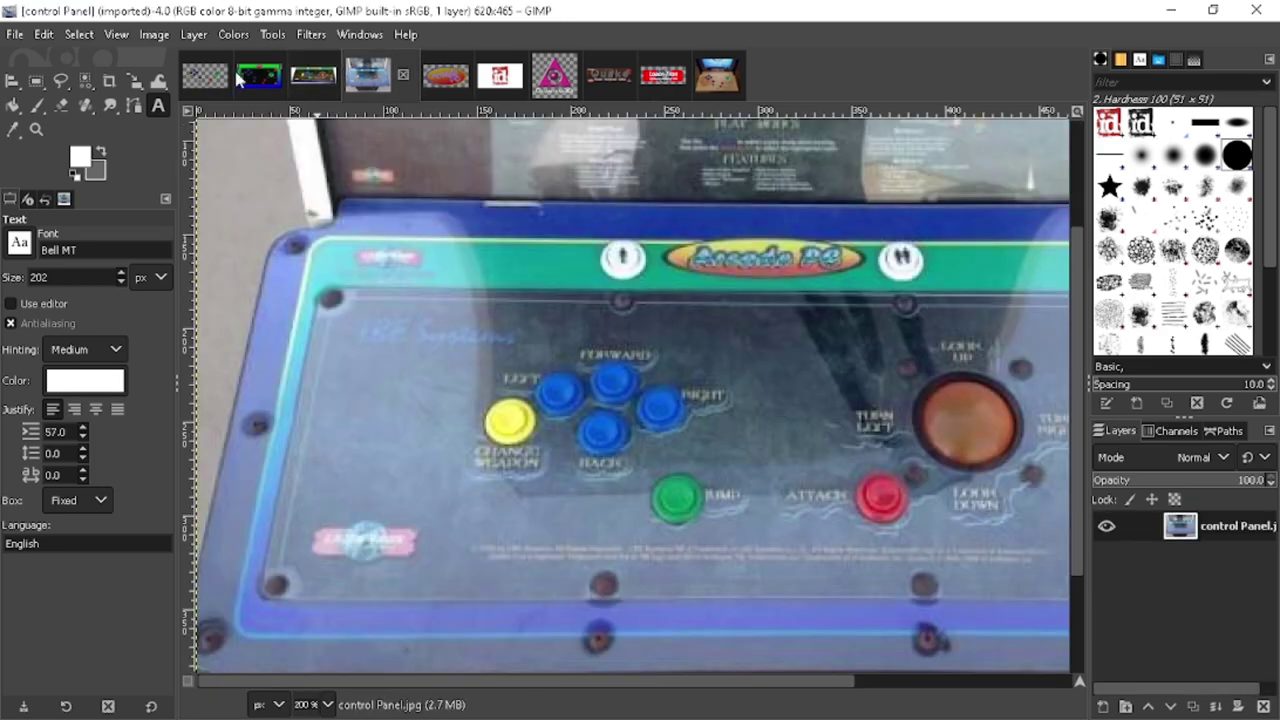
left_click(259, 76)
scroll(504, 178, "up", 13)
Finish the text and merge the LBE Systems layer down into the panel.
key("Escape")
key("r")
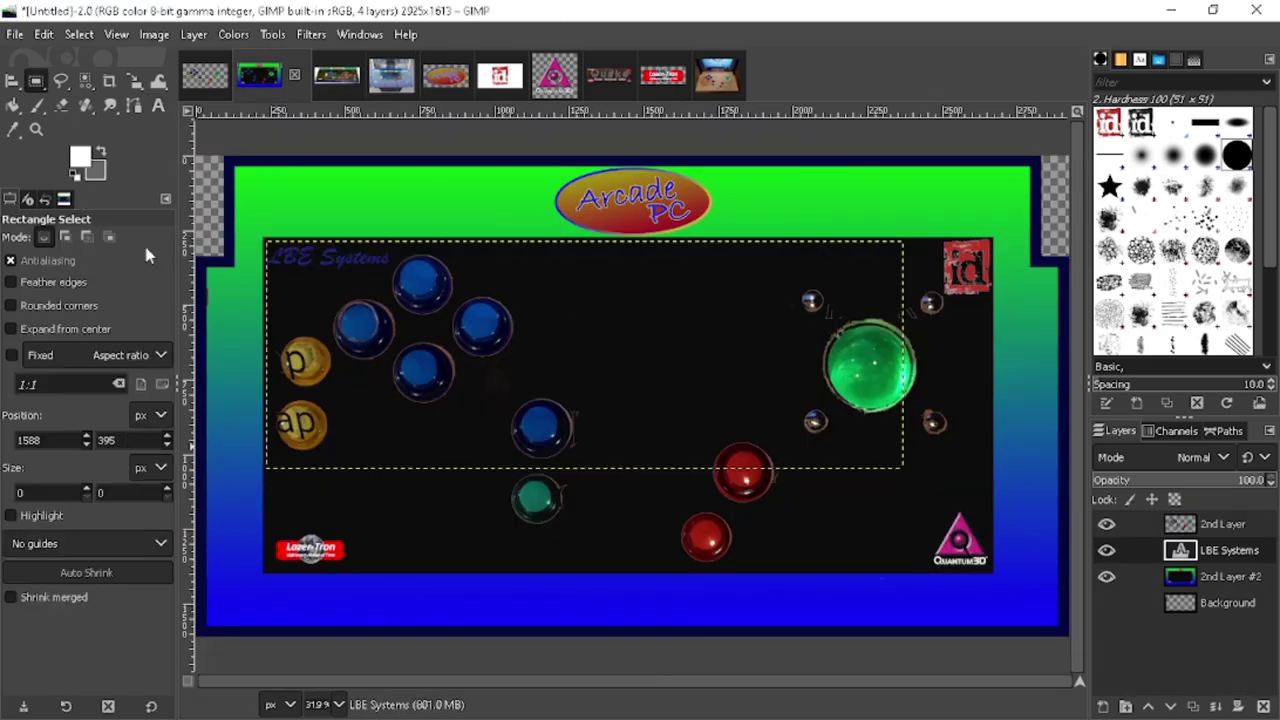
right_click(1232, 556)
left_click(1053, 449)
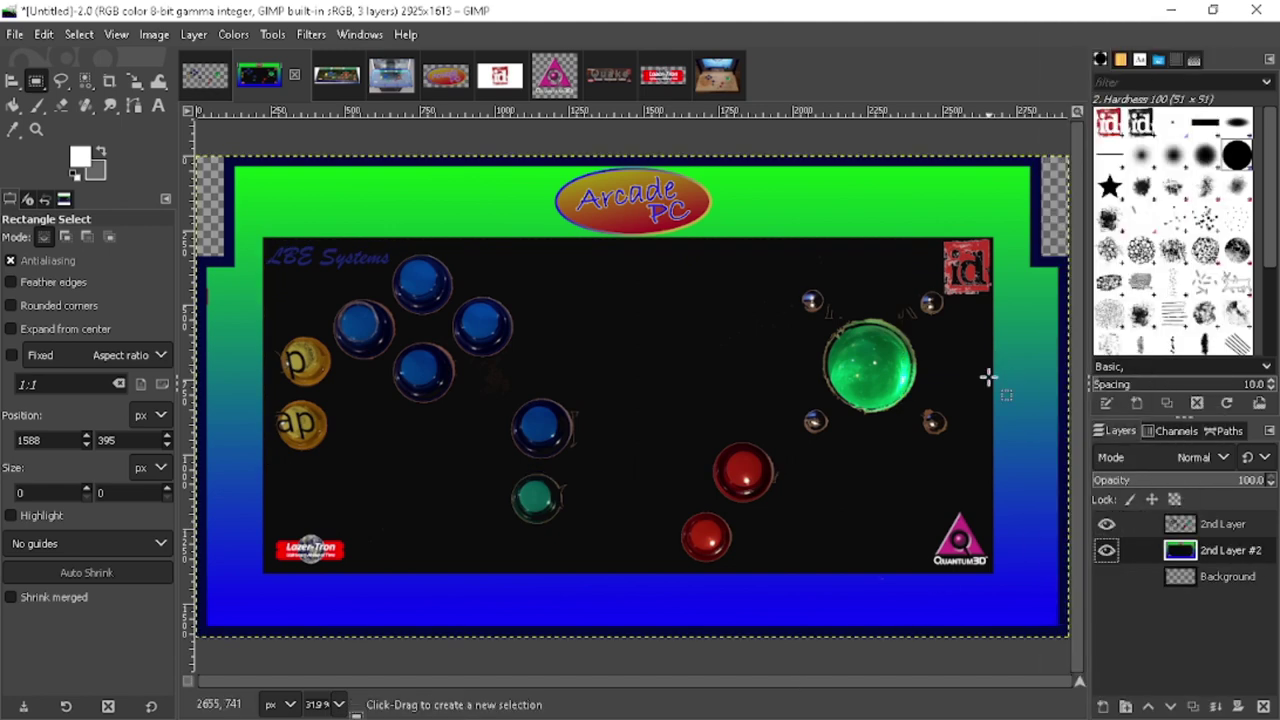
Review the control panel photo, then hide the button layer on the panel artwork.
key("alt+4")
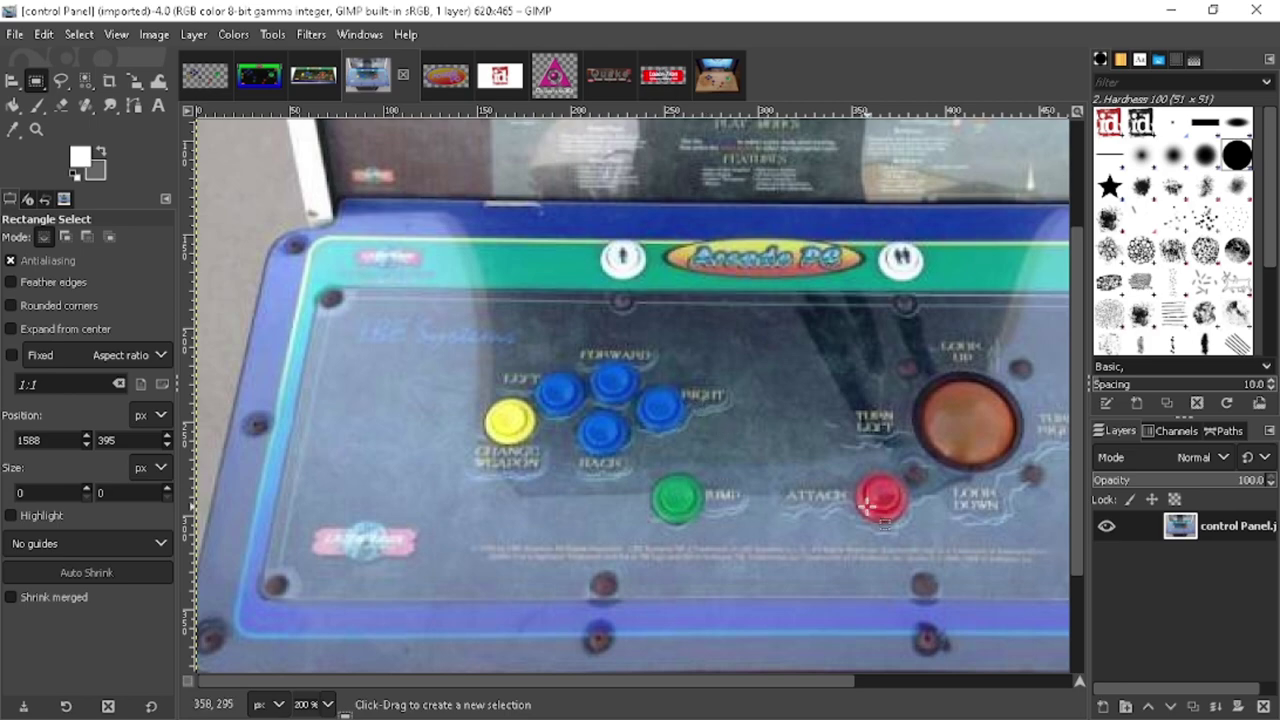
key("alt+3")
key("alt+2")
left_click(1106, 524)
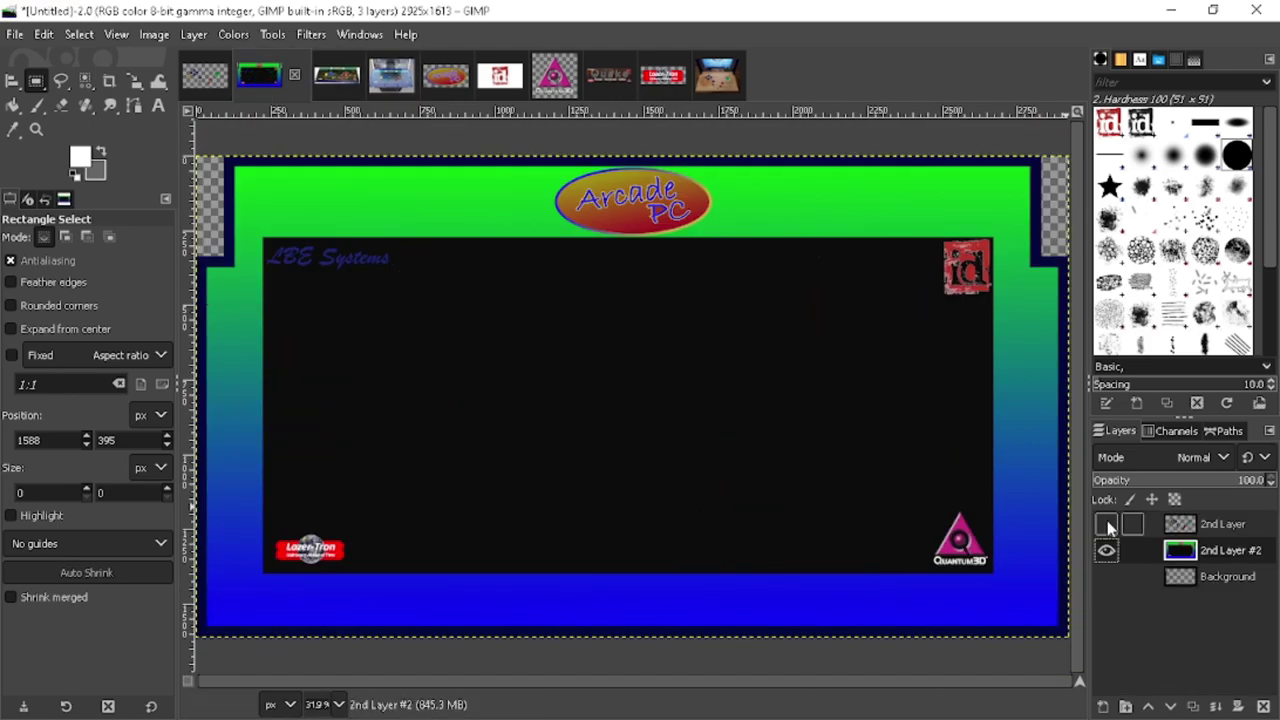
left_click(15, 34)
Browse the export dialog to the backup drive's Youtube > Arcade1upLayouts folder.
left_click(30, 345)
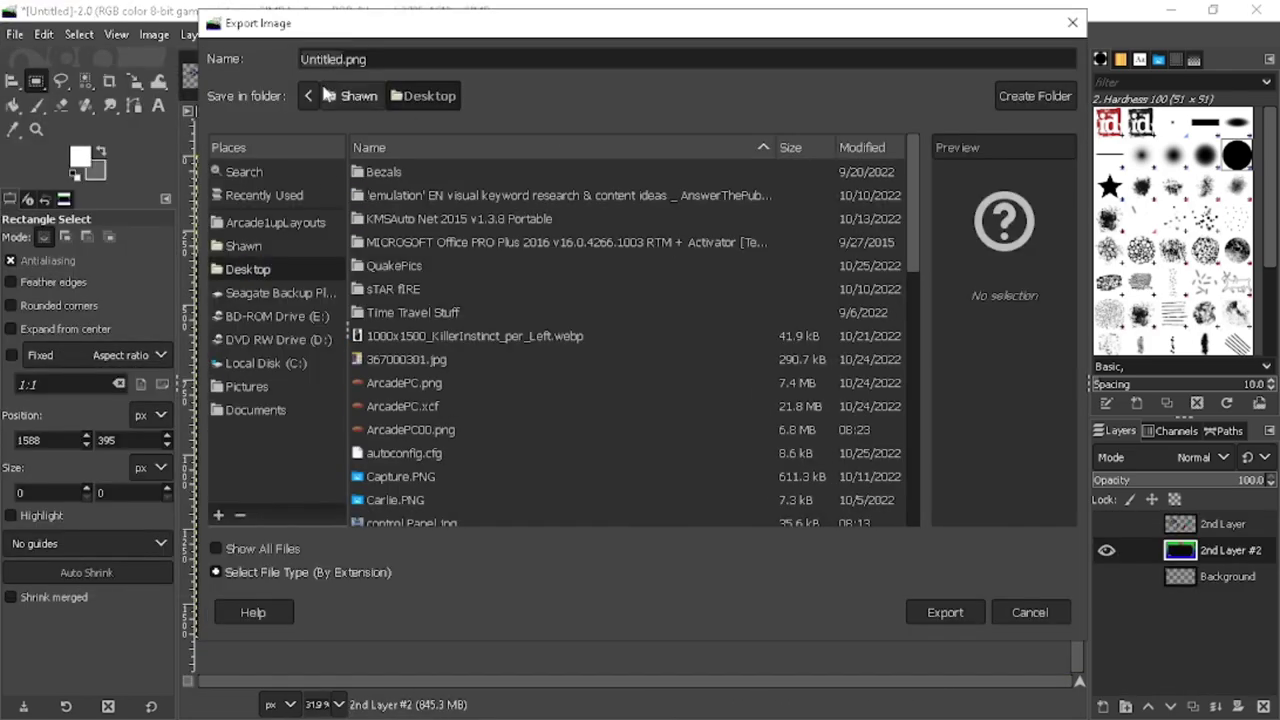
left_click(280, 292)
double_click(390, 268)
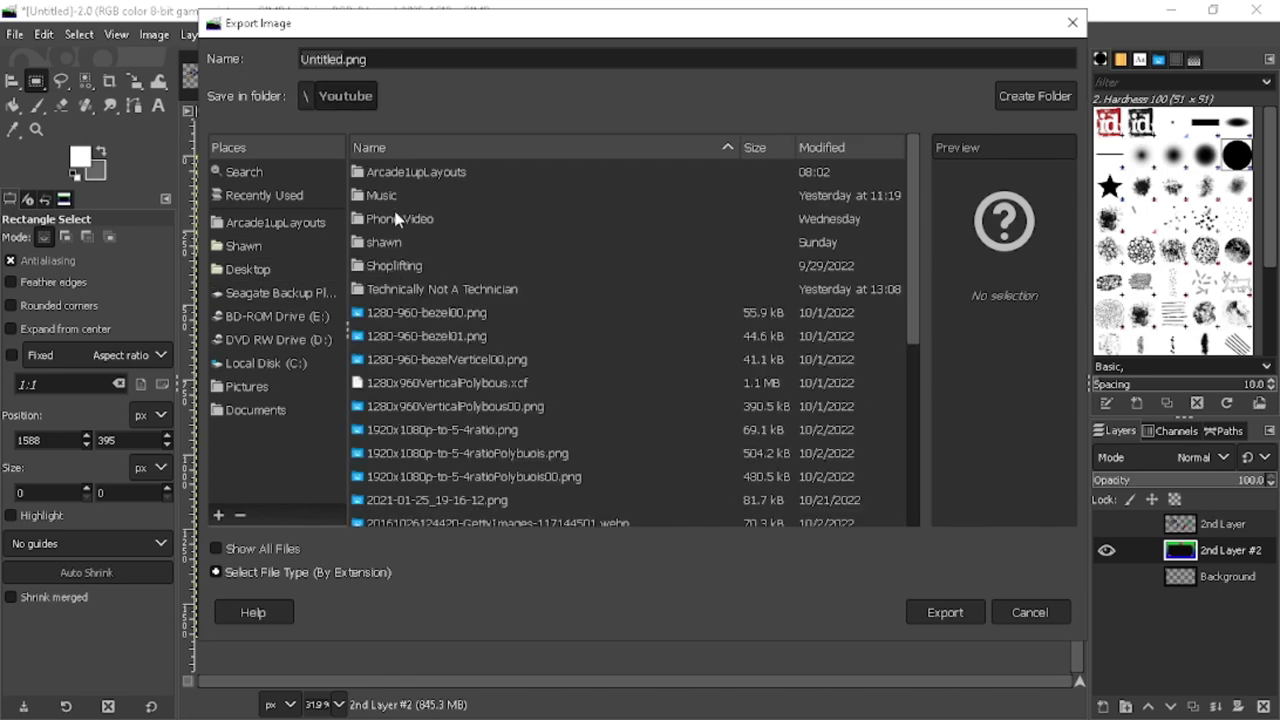
double_click(395, 170)
Export the panel as control-panel.png, then switch to the Quake marquee image.
left_click(413, 331)
left_click(421, 58)
key("BackSpace")
key("BackSpace")
key("BackSpace")
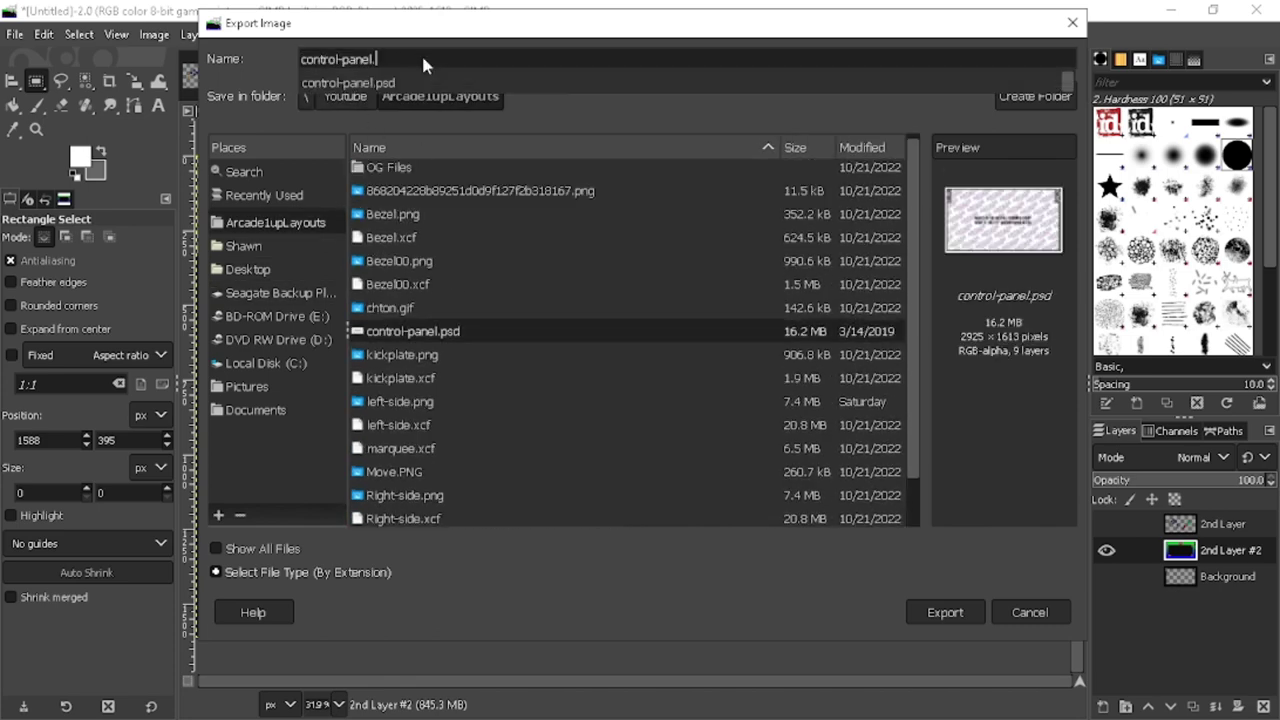
type("png")
key("Return")
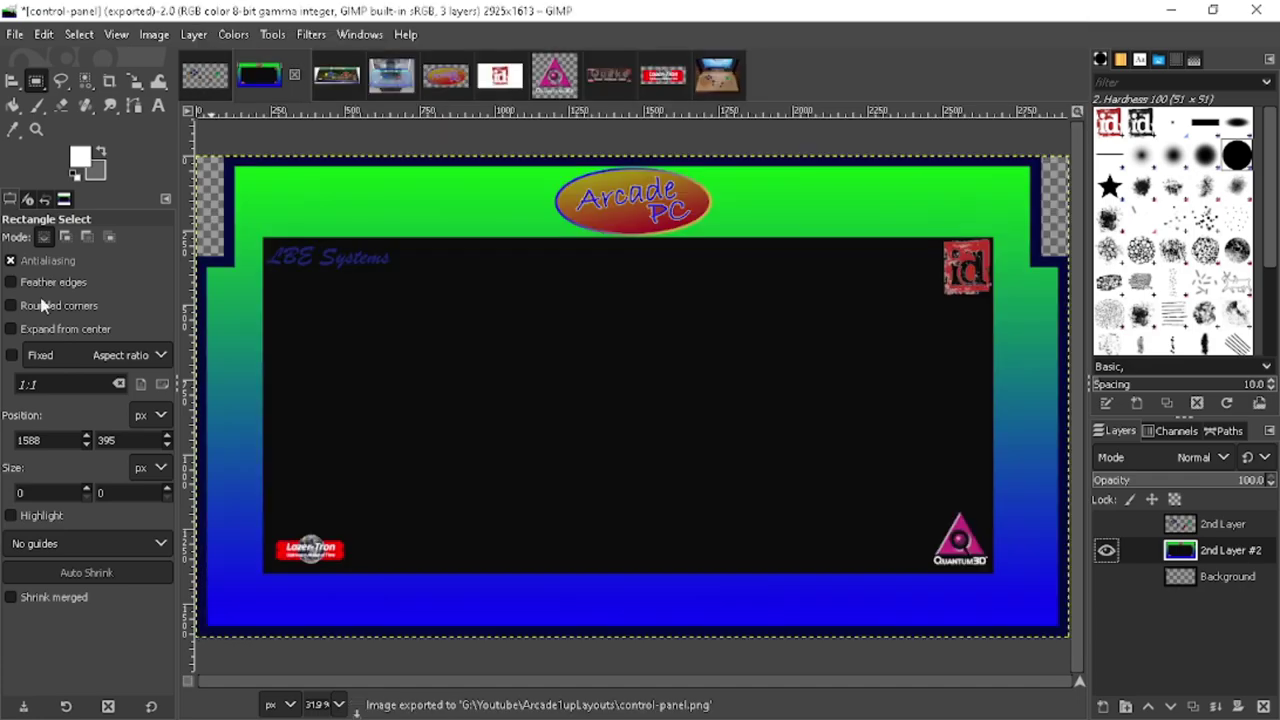
left_click(585, 75)
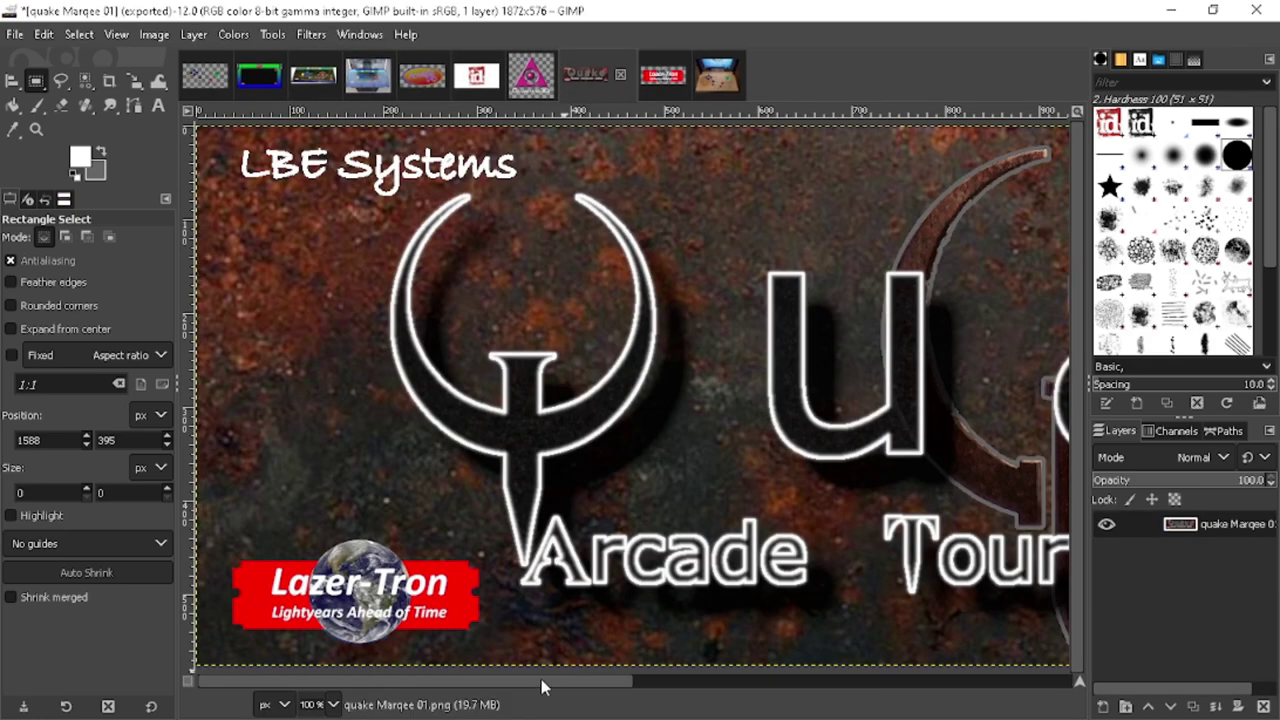
Flip through the ArcadePC logo, control panel photo and green-blue panel art, ending on marquee.xcf.
left_click(79, 34)
left_click(510, 237)
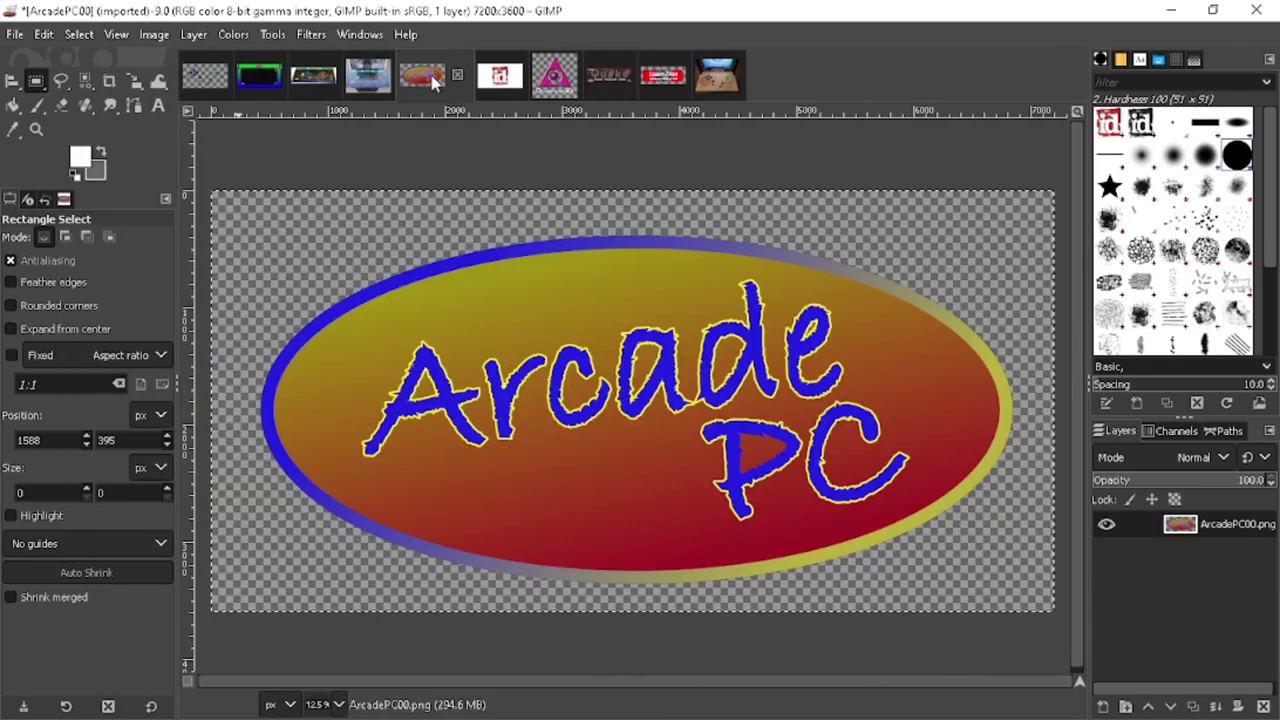
left_click(313, 75)
left_click(663, 75)
left_click(585, 75)
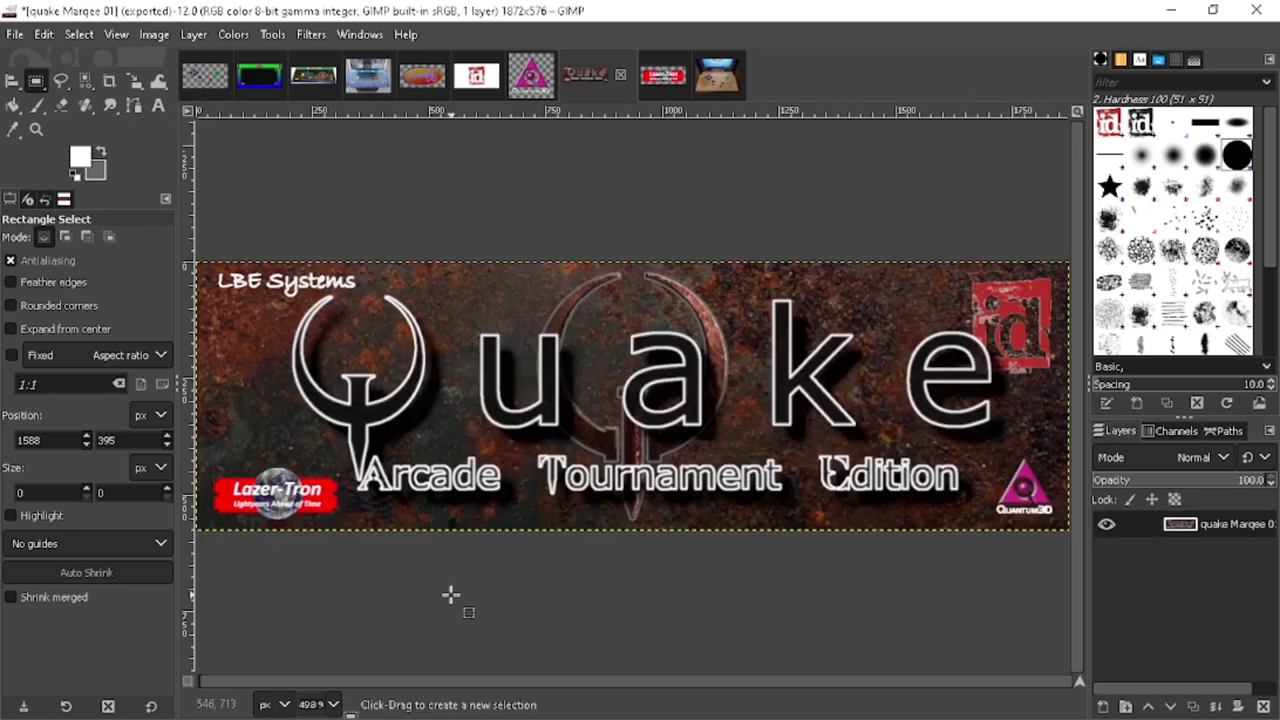
left_click(258, 75)
left_click(585, 75)
left_click(258, 75)
left_click(585, 75)
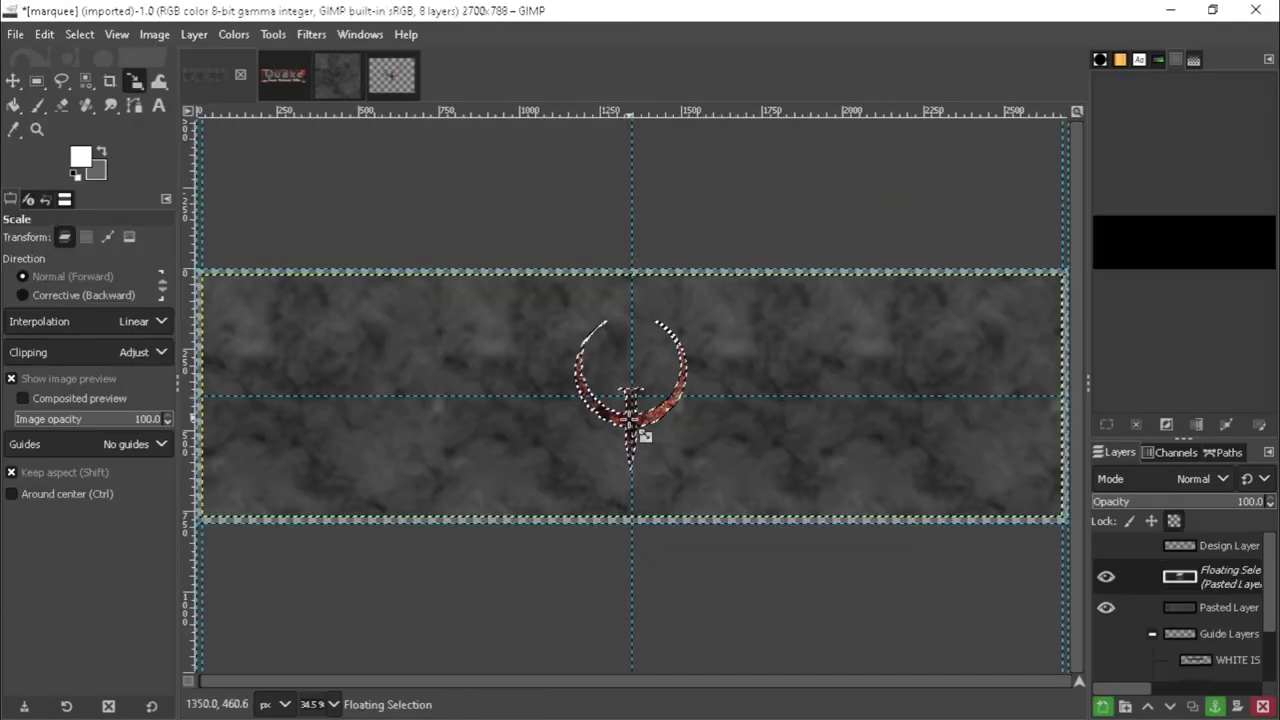
Preview the transparent StickPNG Quake logo among the 'quake logo' image results.
key("q")
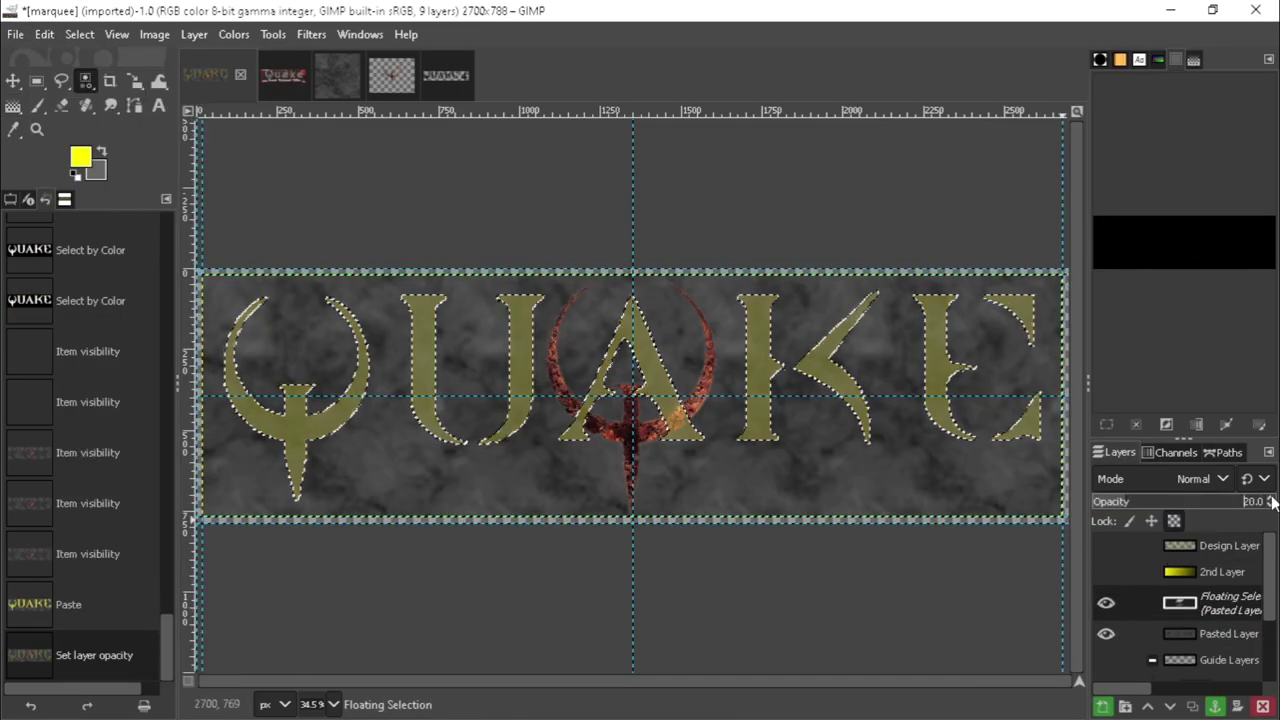
left_click(1232, 505)
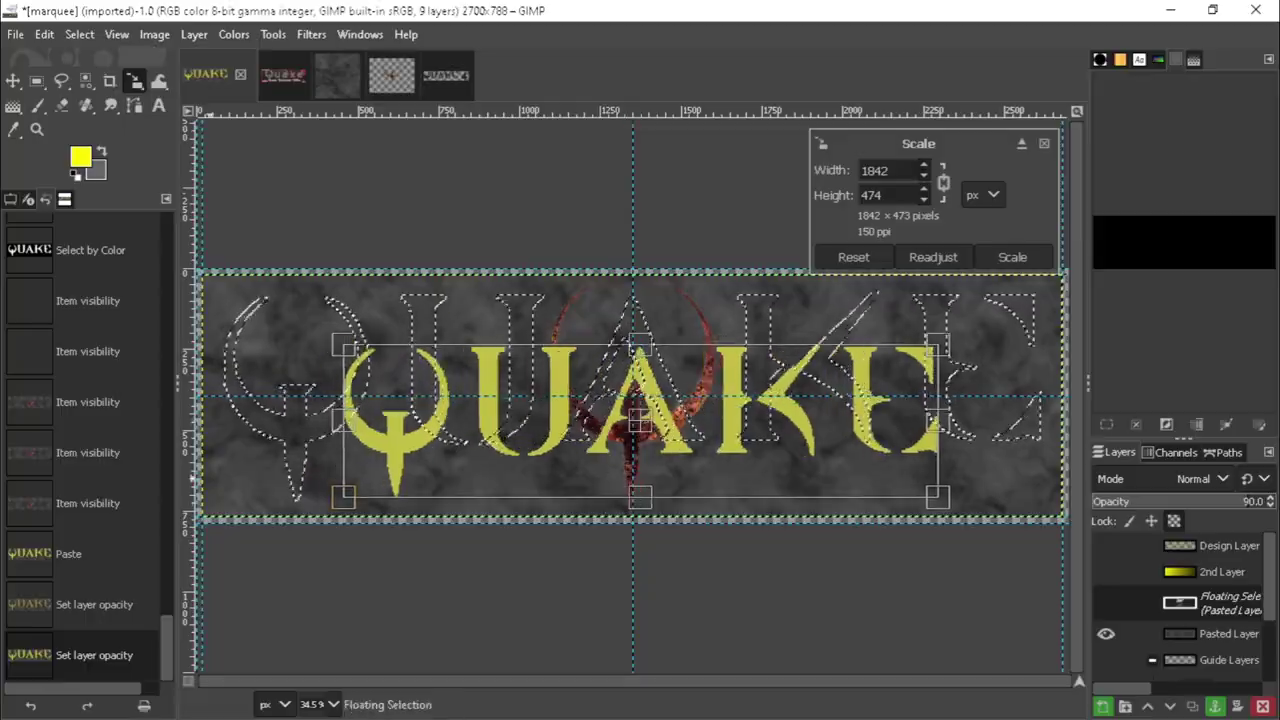
View the tweet's photo of the Quake Arcade Tournament Edition cabinet and marquee.
left_click(1012, 257)
key("m")
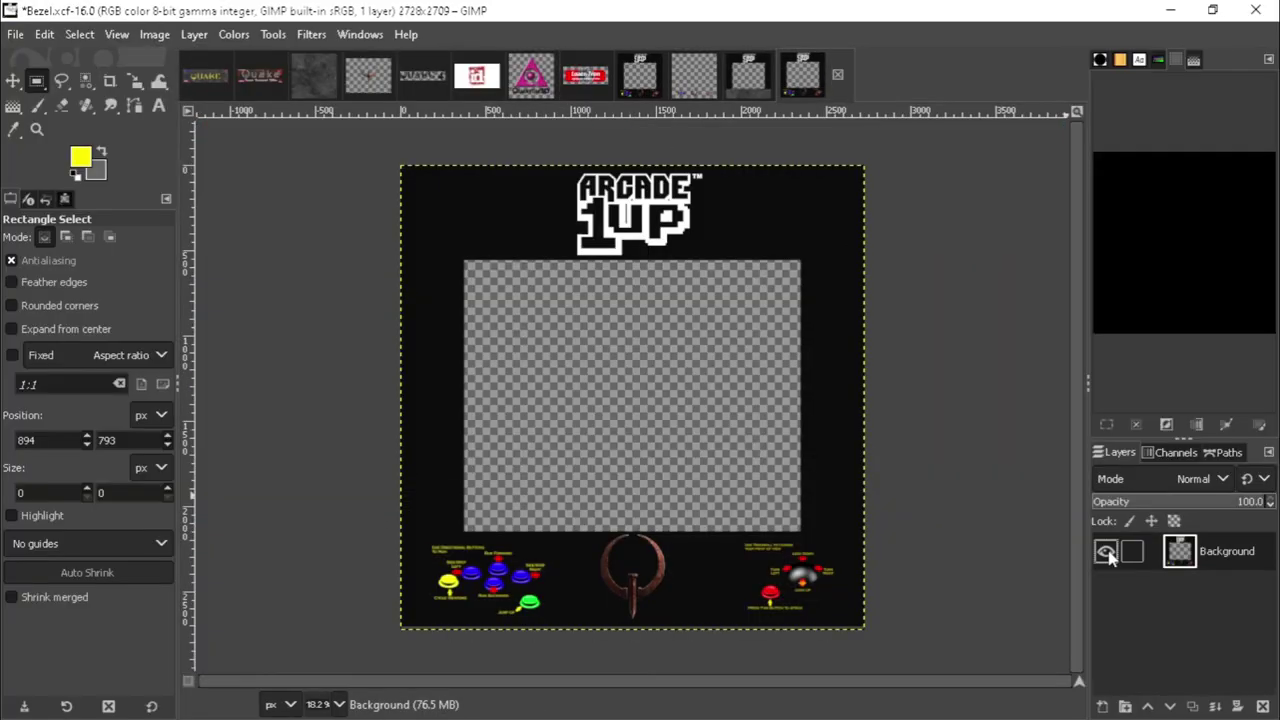
Pick the Eraser, scroll the trackball art to Side-Step Left and Cycle Weapons, then minimize GIMP.
left_click(117, 34)
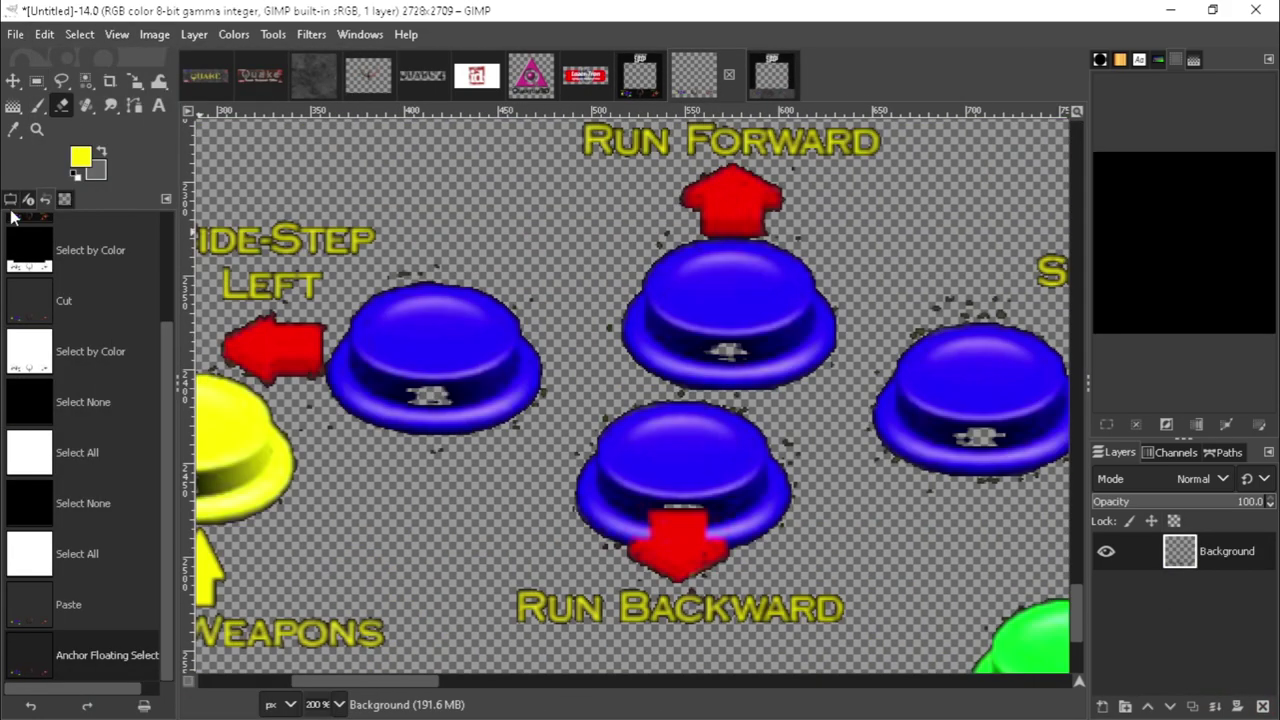
left_click(10, 199)
scroll(805, 568, "left", 5)
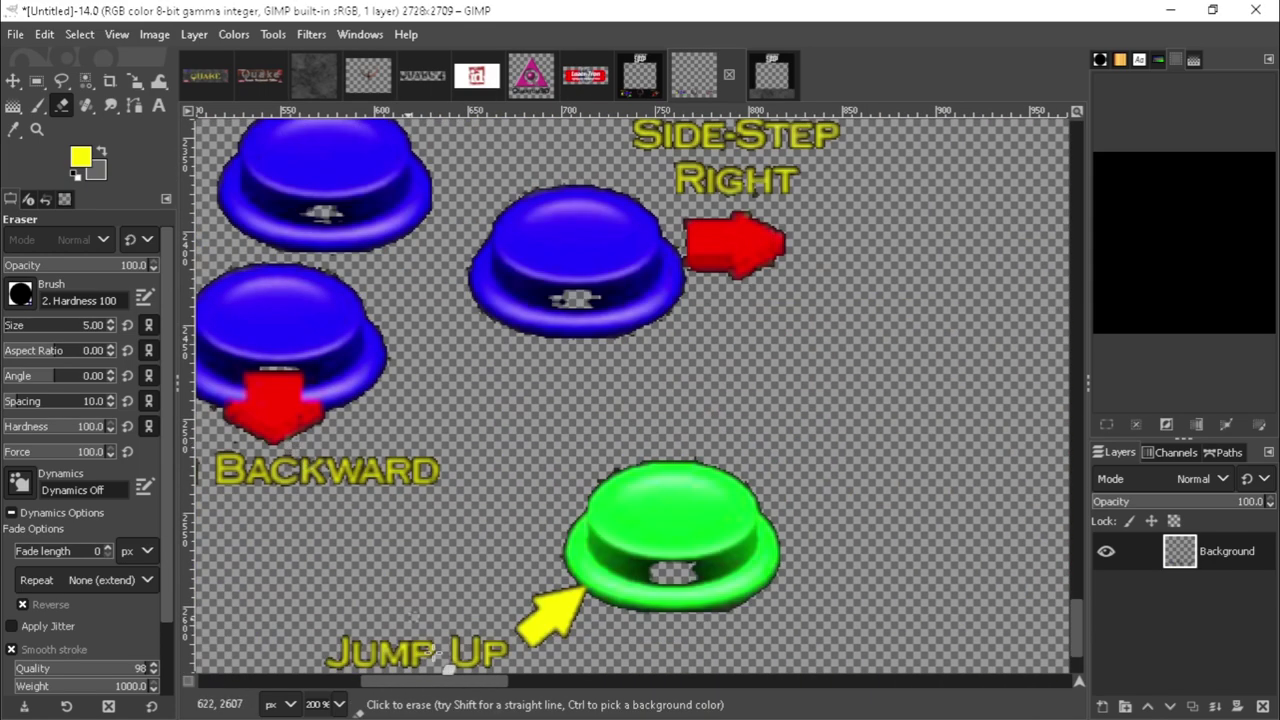
left_click(1170, 10)
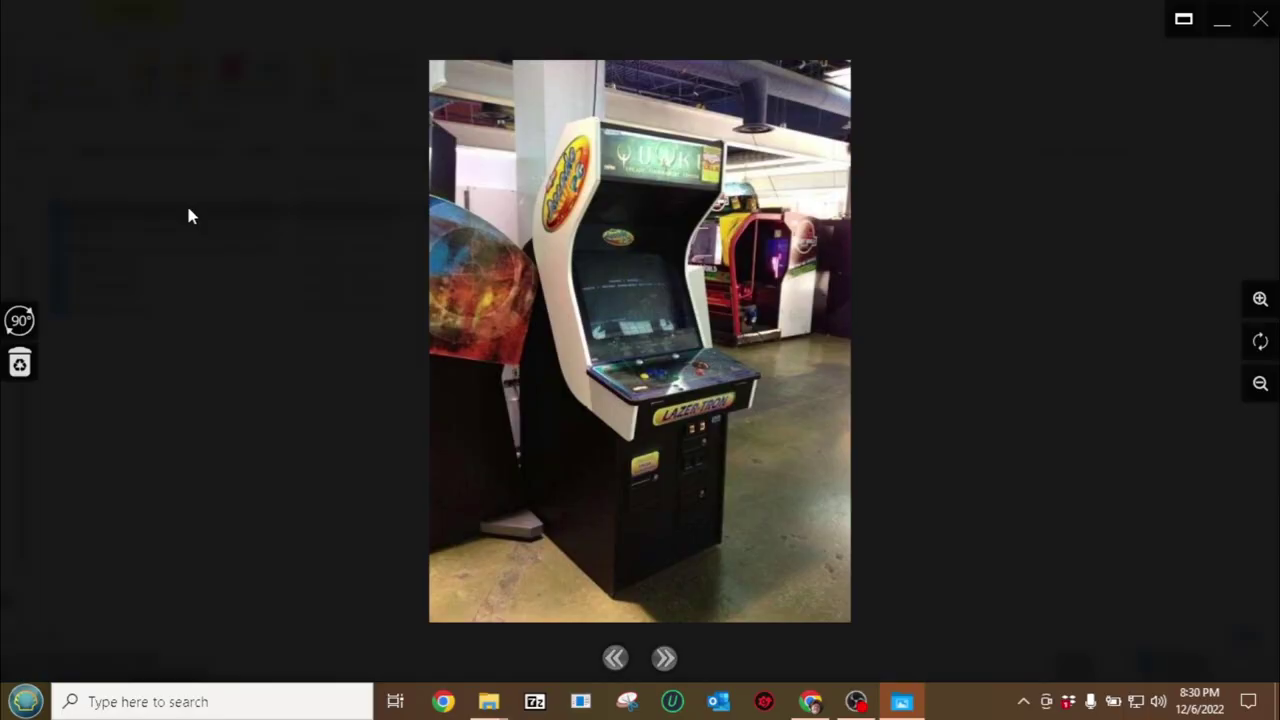
Scroll up through the arcade collector's Twitter profile feed.
scroll(666, 279, "up", 3)
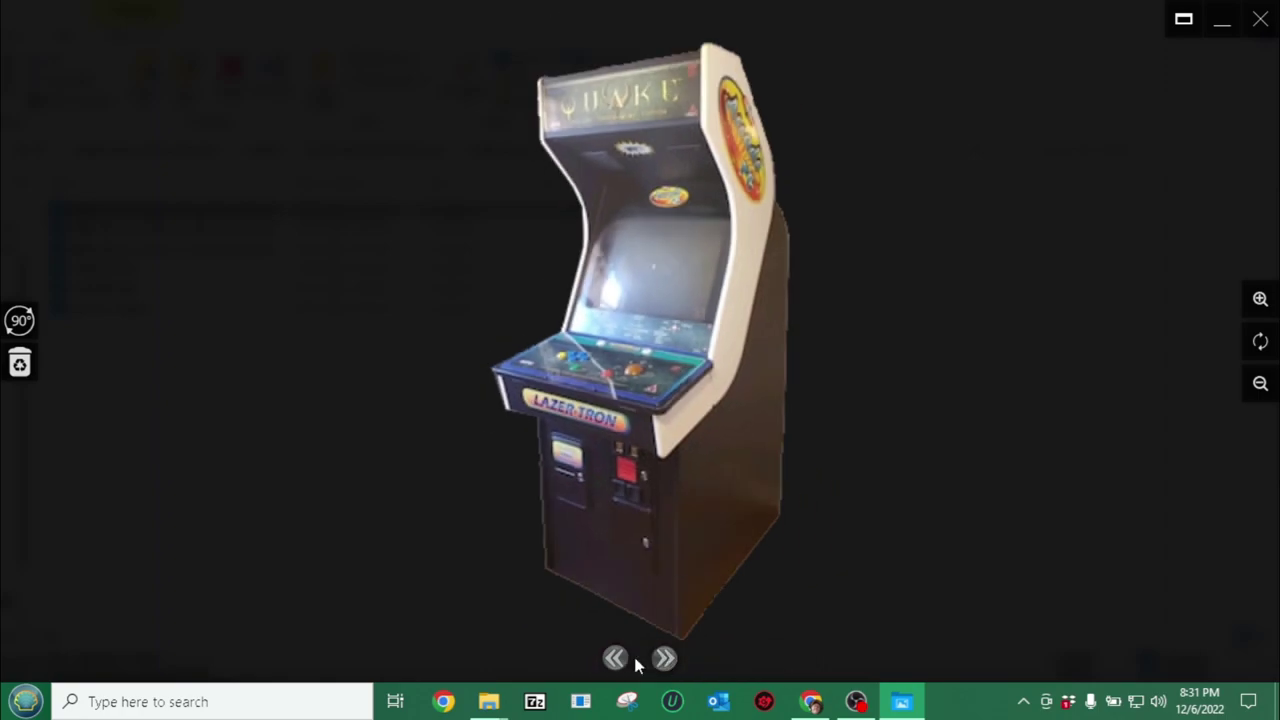
Open Quake Arcade Art > Folder Cab Art and page through bezel and side art to the marquee.
key("Escape")
left_click(511, 149)
double_click(110, 235)
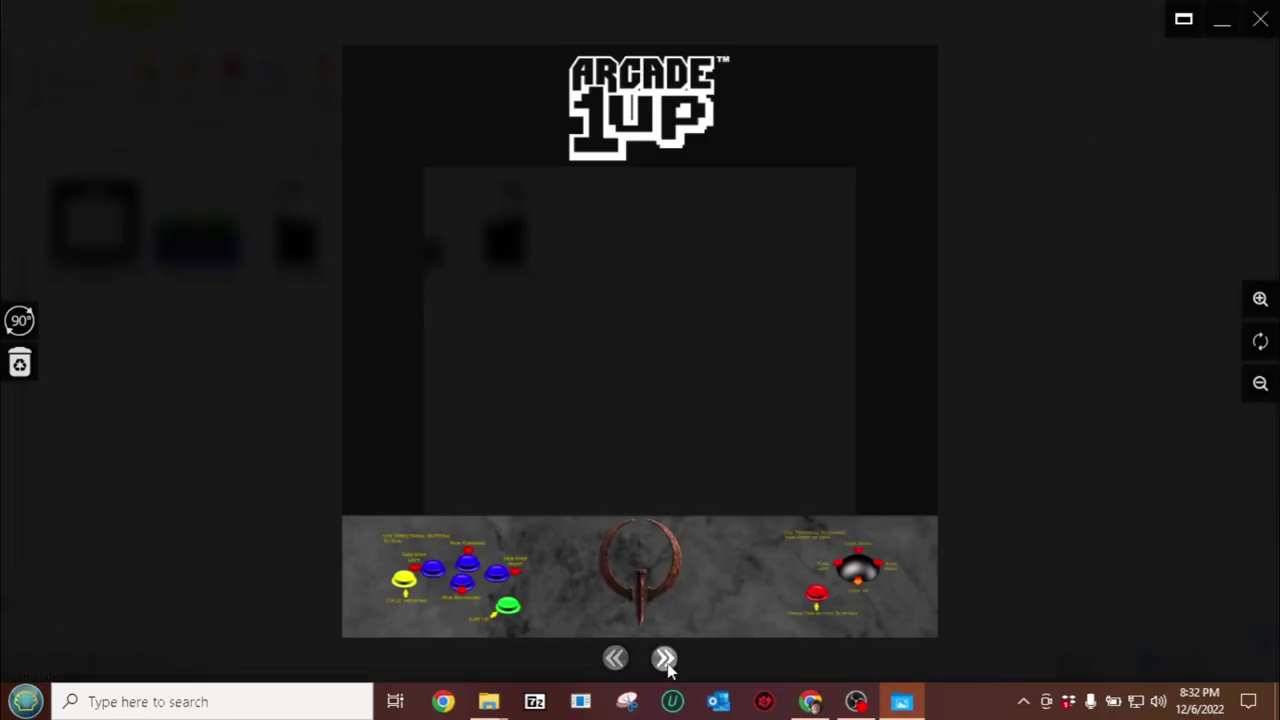
left_click(665, 659)
left_click(665, 659)
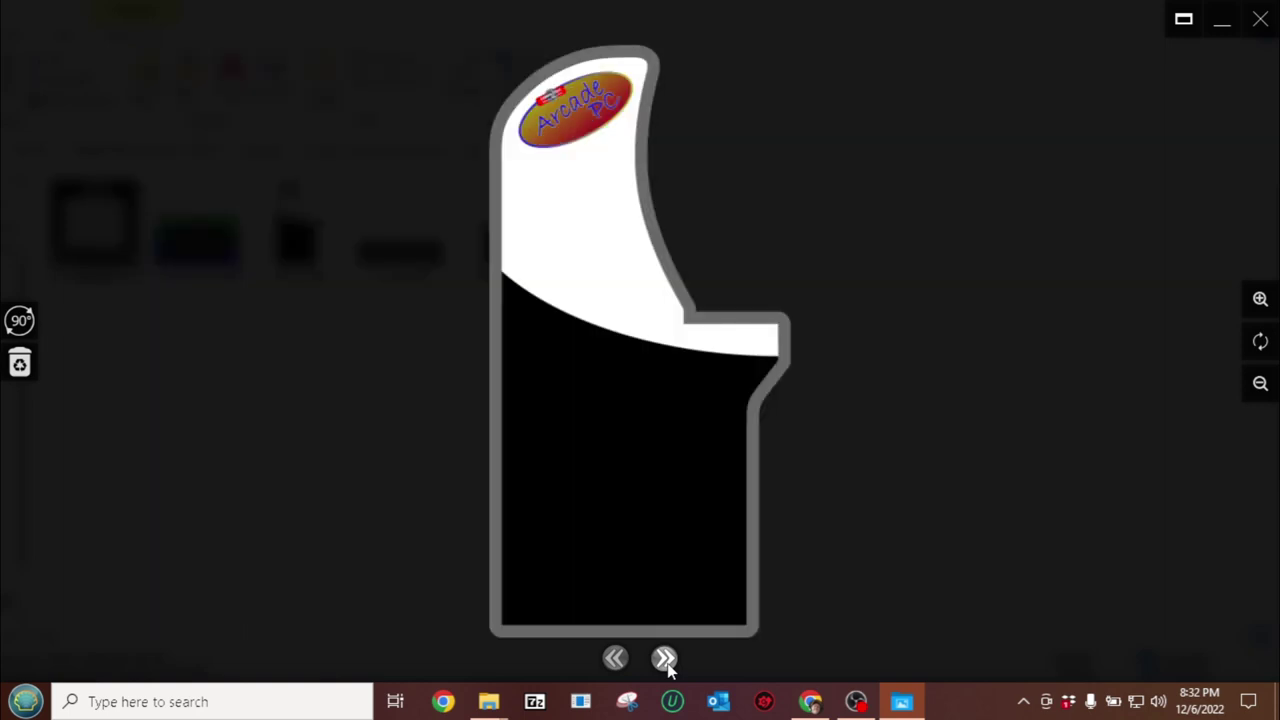
left_click(665, 659)
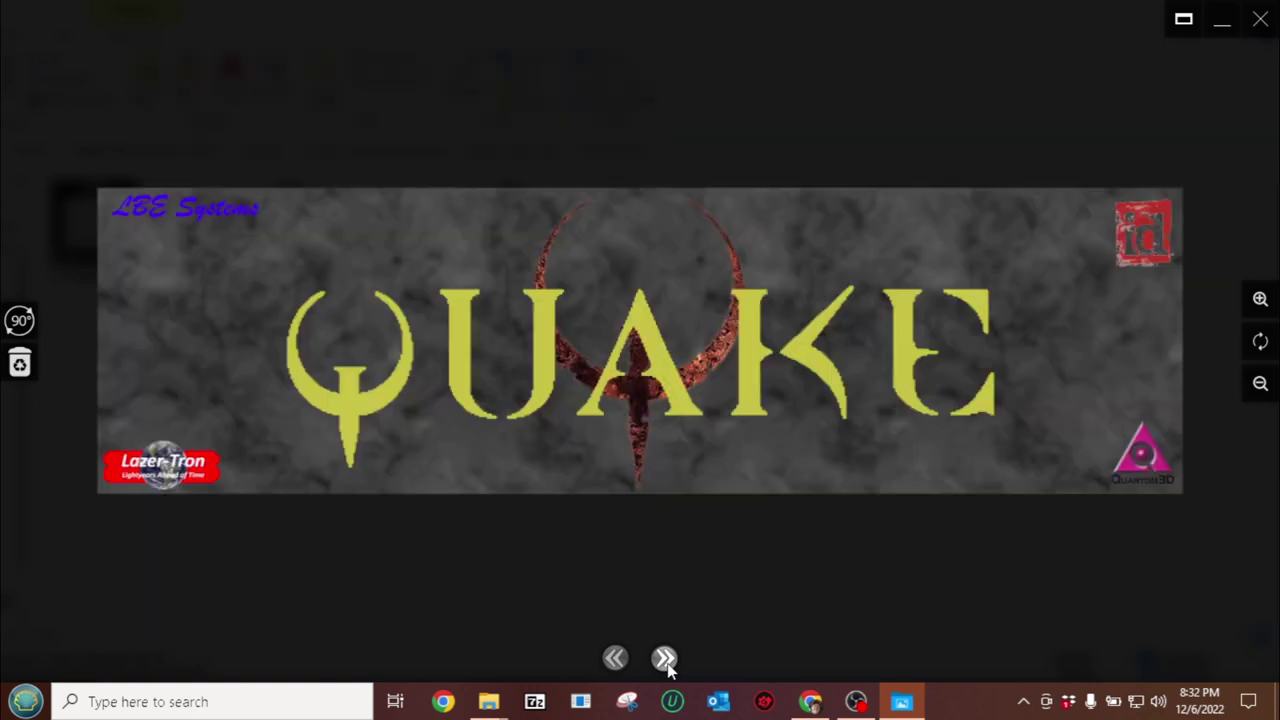